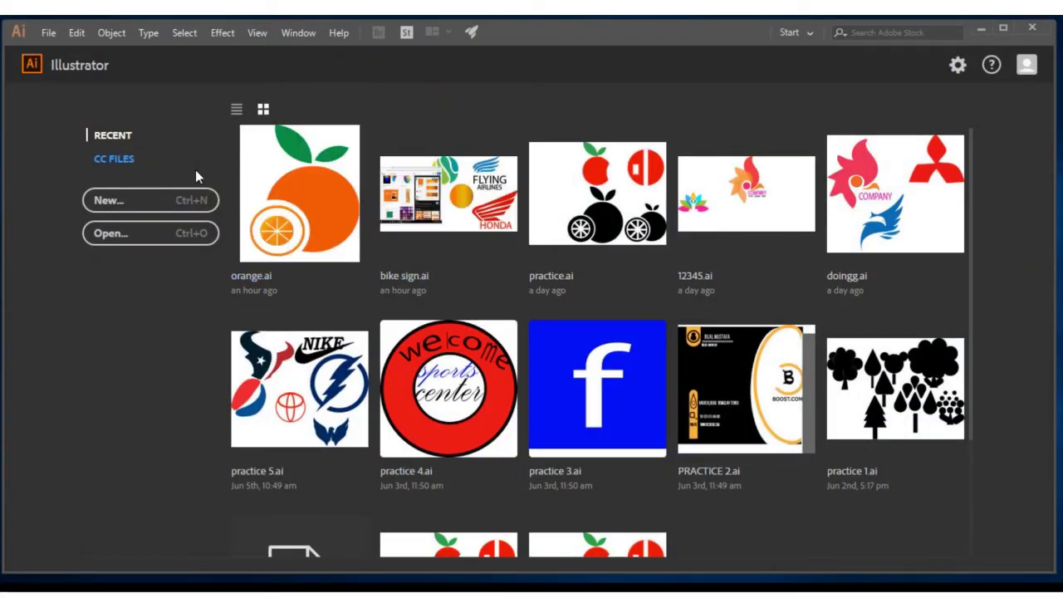
# Create a new 1280 x 1200 pixel landscape document with one artboard, no bleed and RGB Color mode.
pyautogui.click(168, 209)
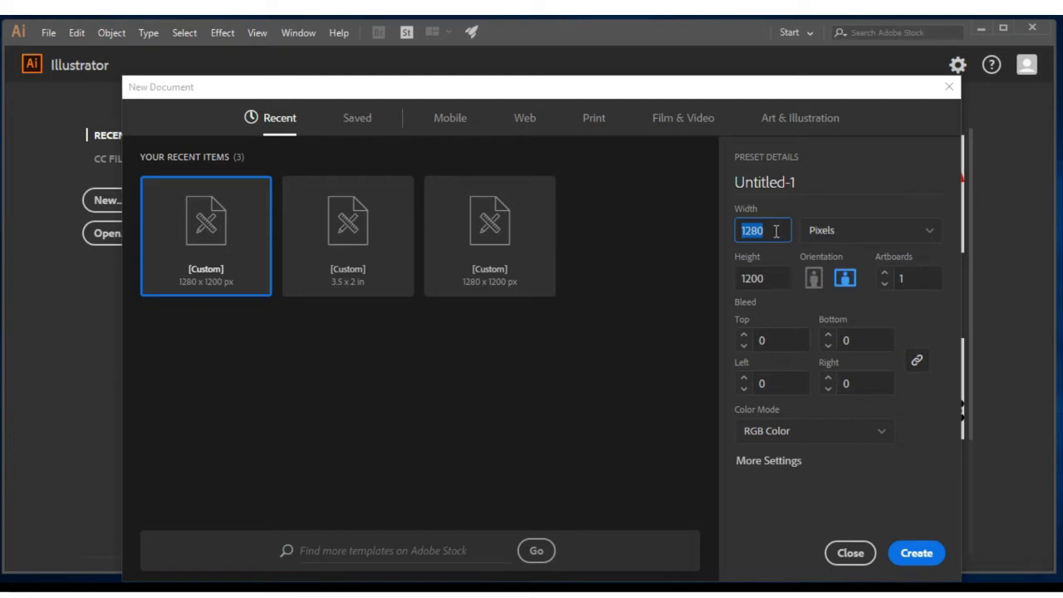
pyautogui.click(765, 278)
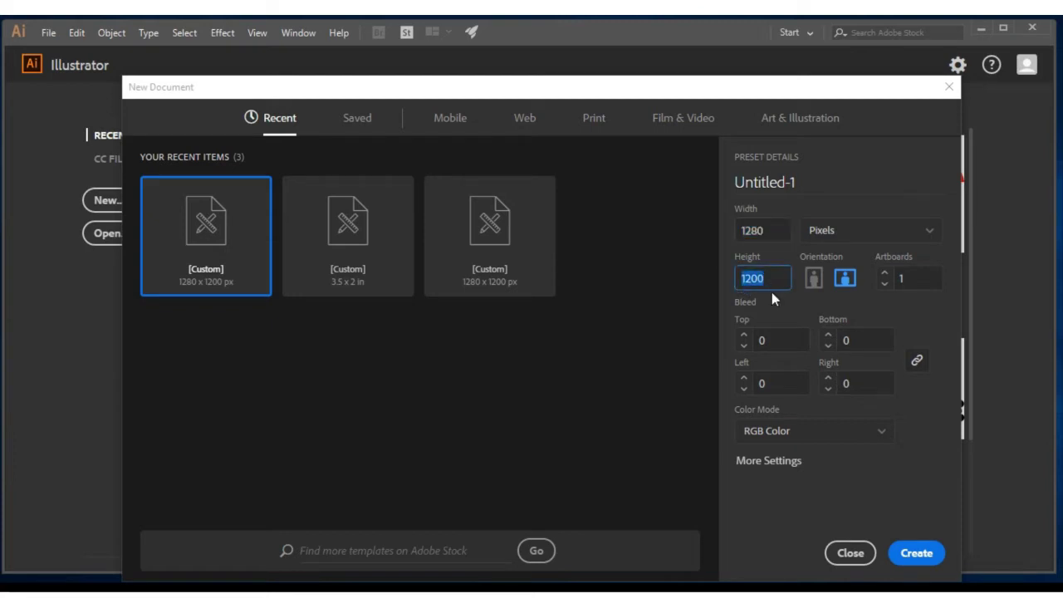
pyautogui.click(825, 236)
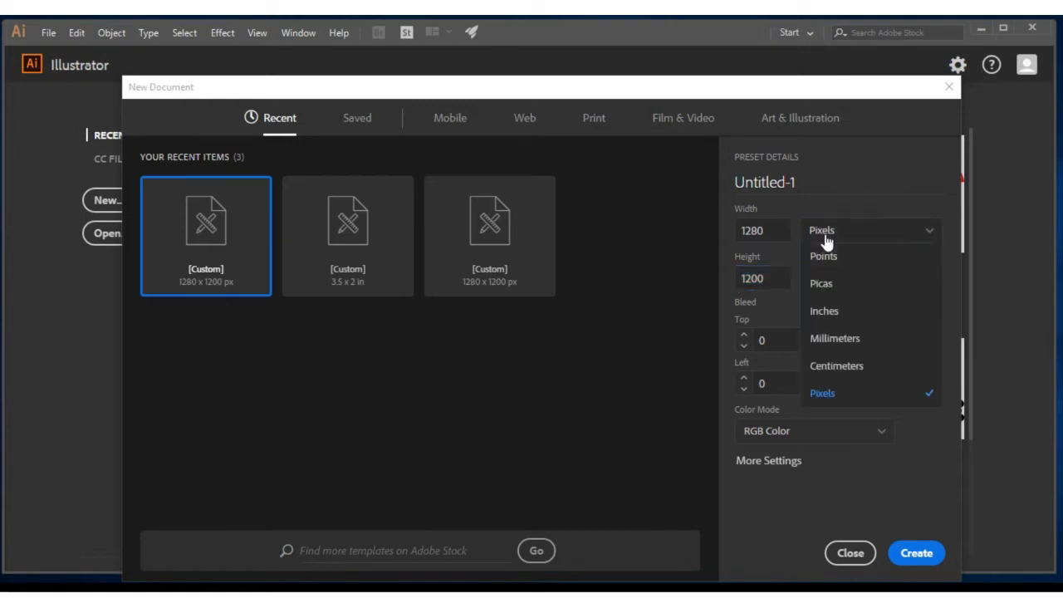
pyautogui.press('Escape')
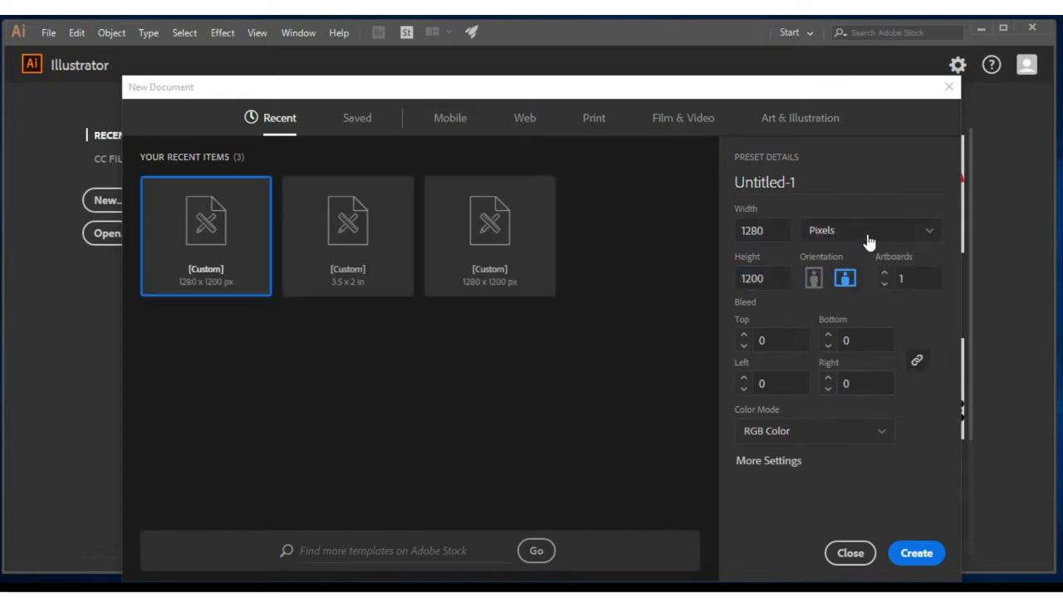
pyautogui.click(868, 241)
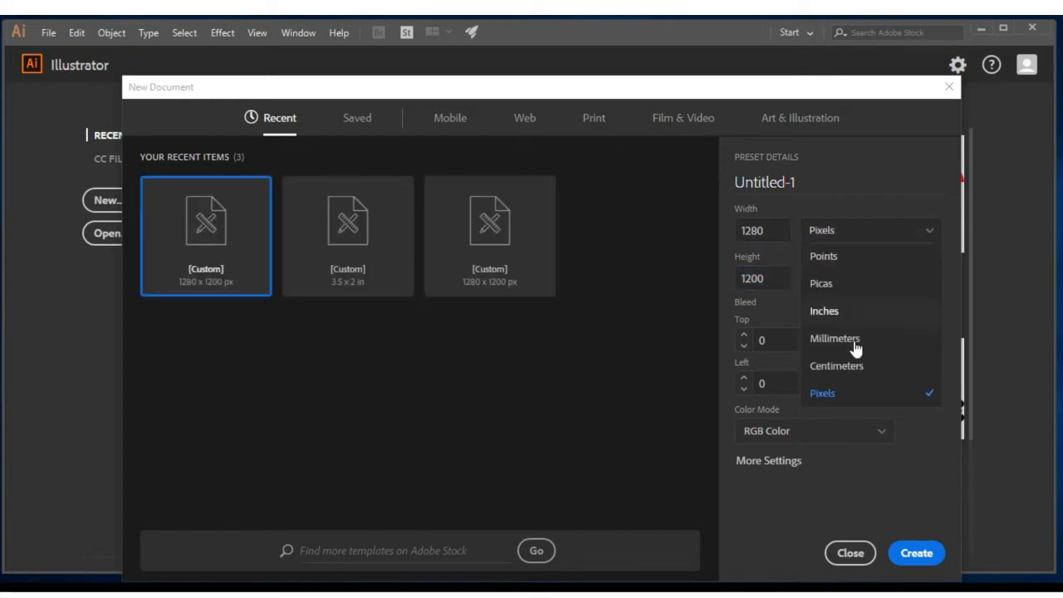
pyautogui.click(846, 395)
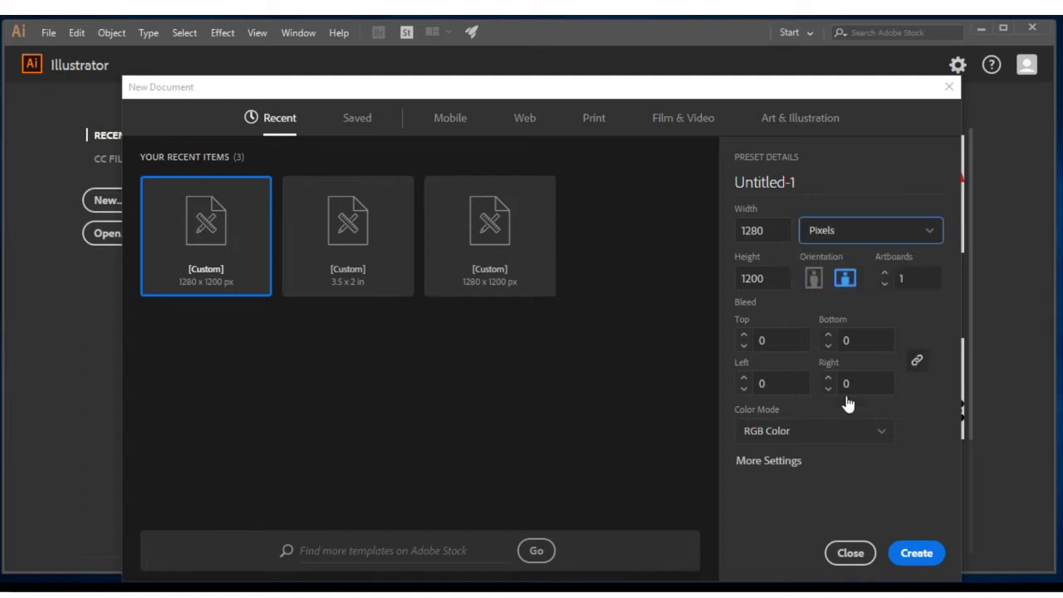
pyautogui.click(788, 439)
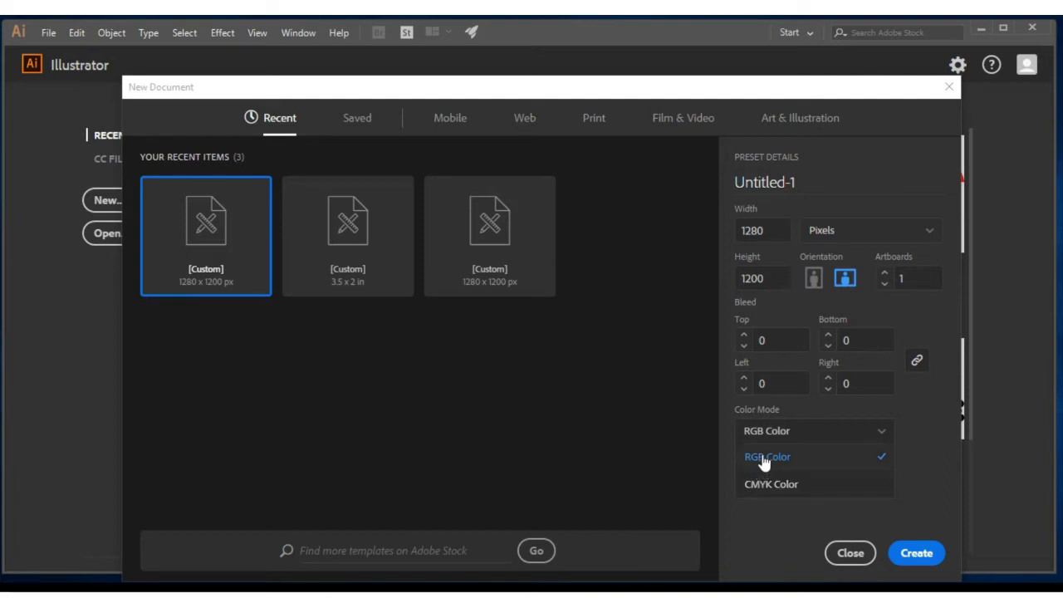
pyautogui.click(826, 464)
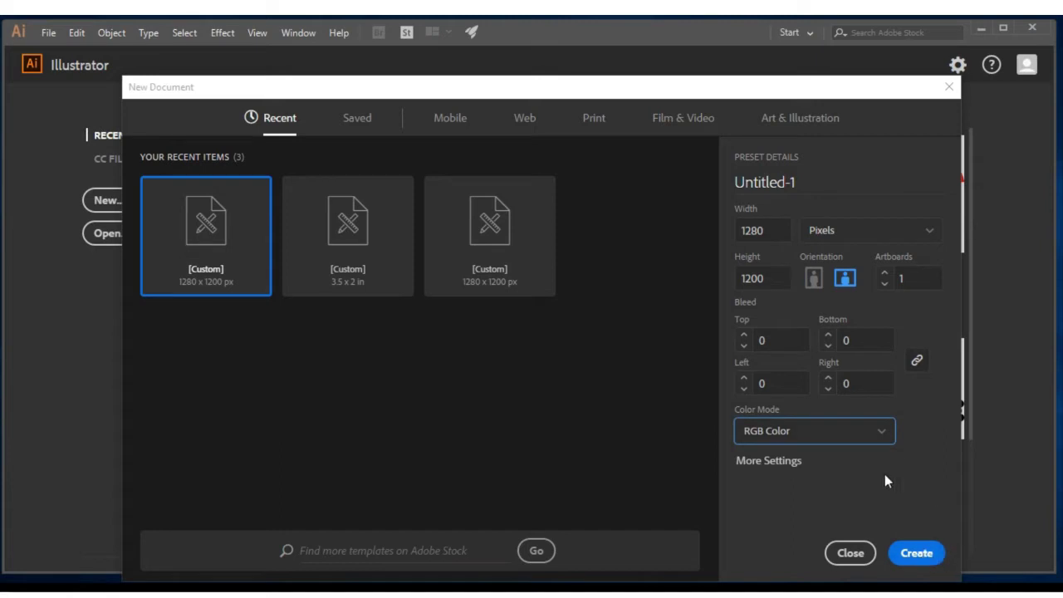
pyautogui.click(917, 561)
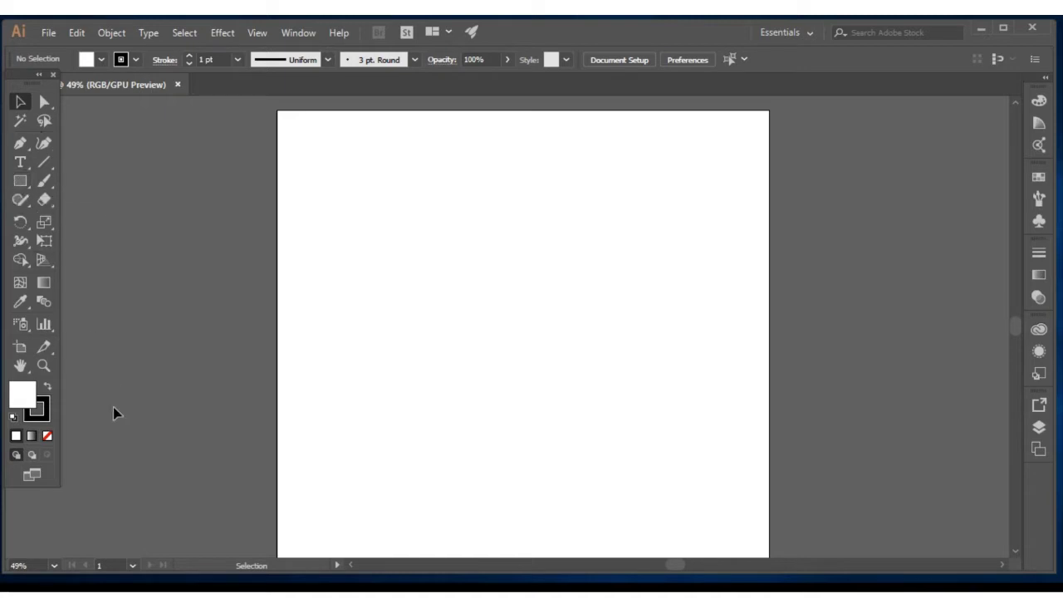
# Draw a black-filled square without a stroke near the middle of the artboard using the Rectangle tool.
pyautogui.click(52, 443)
pyautogui.click(47, 386)
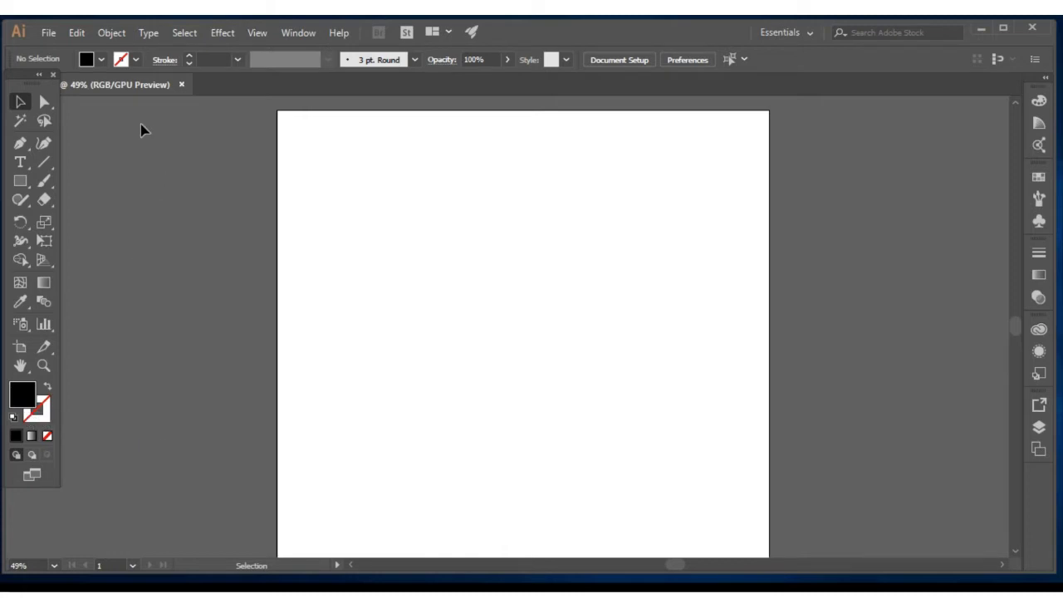
pyautogui.click(23, 182)
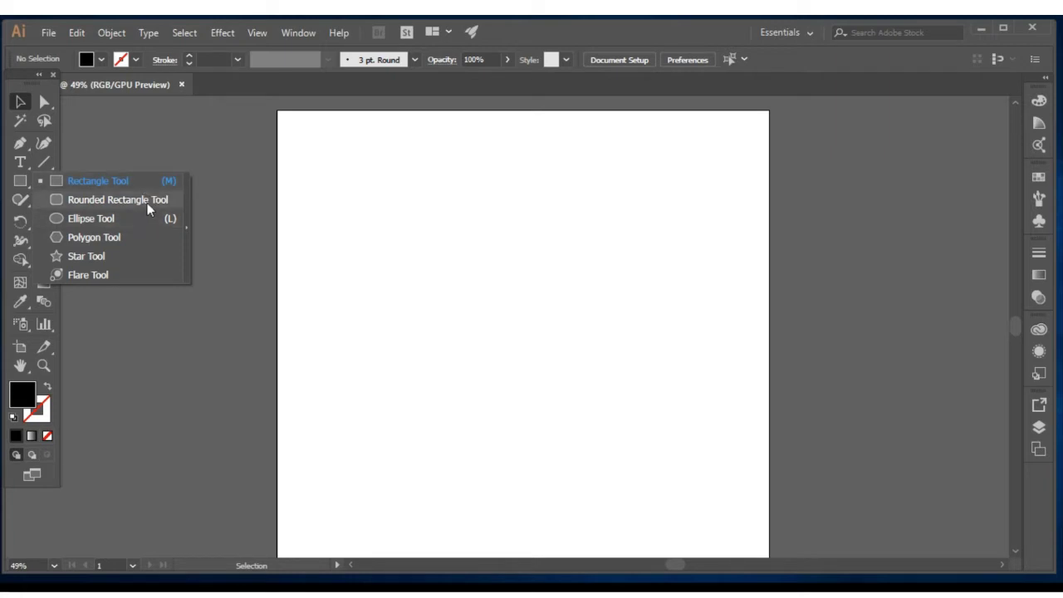
pyautogui.click(155, 182)
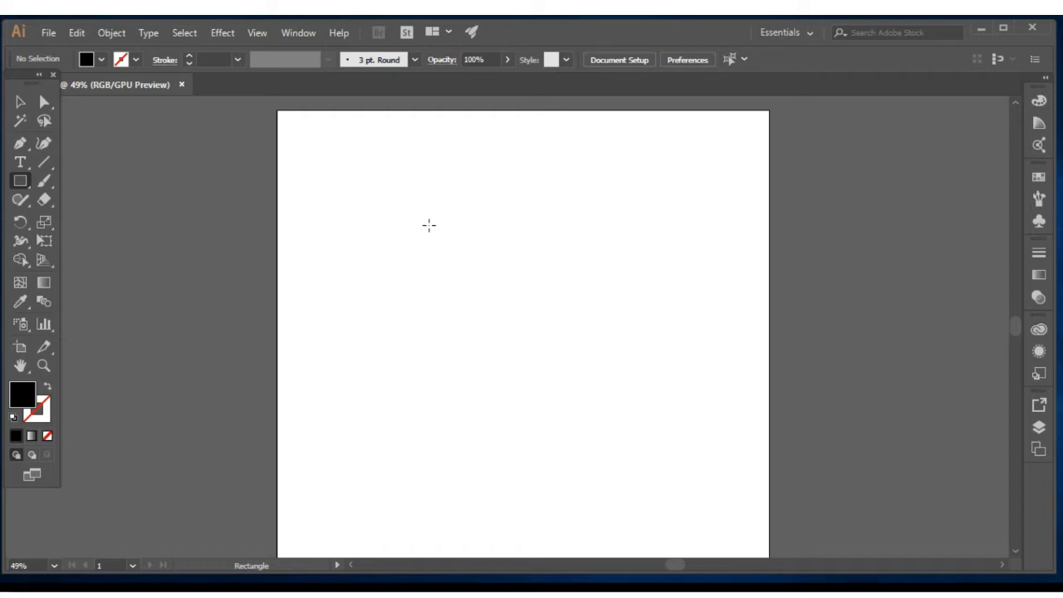
pyautogui.moveTo(428, 225); pyautogui.dragTo(455, 278)
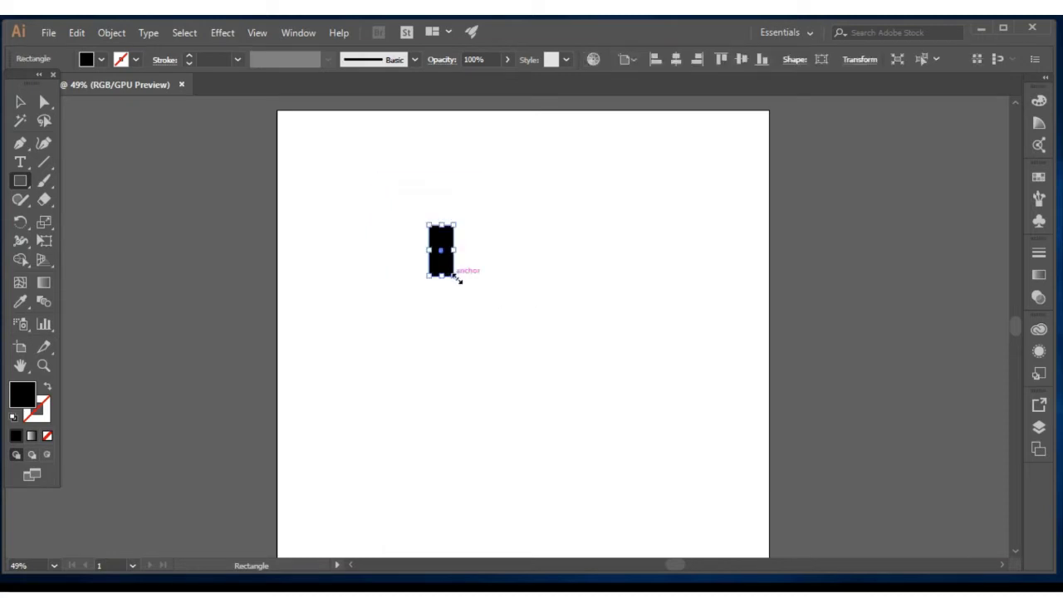
pyautogui.moveTo(456, 277); pyautogui.dragTo(601, 397)
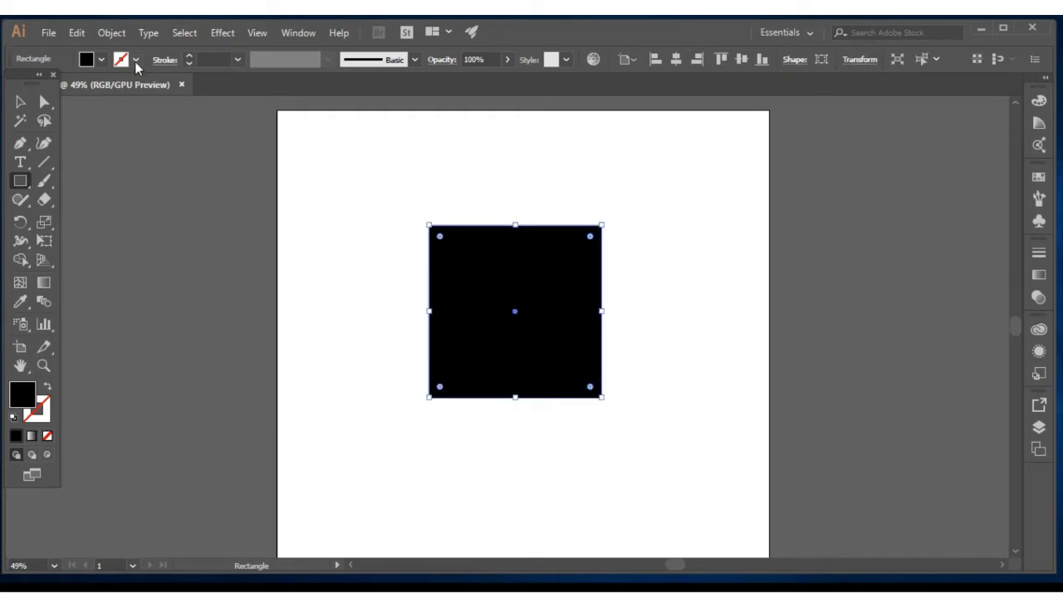
# Give the square a yellow fill and a bright green stroke.
pyautogui.click(106, 63)
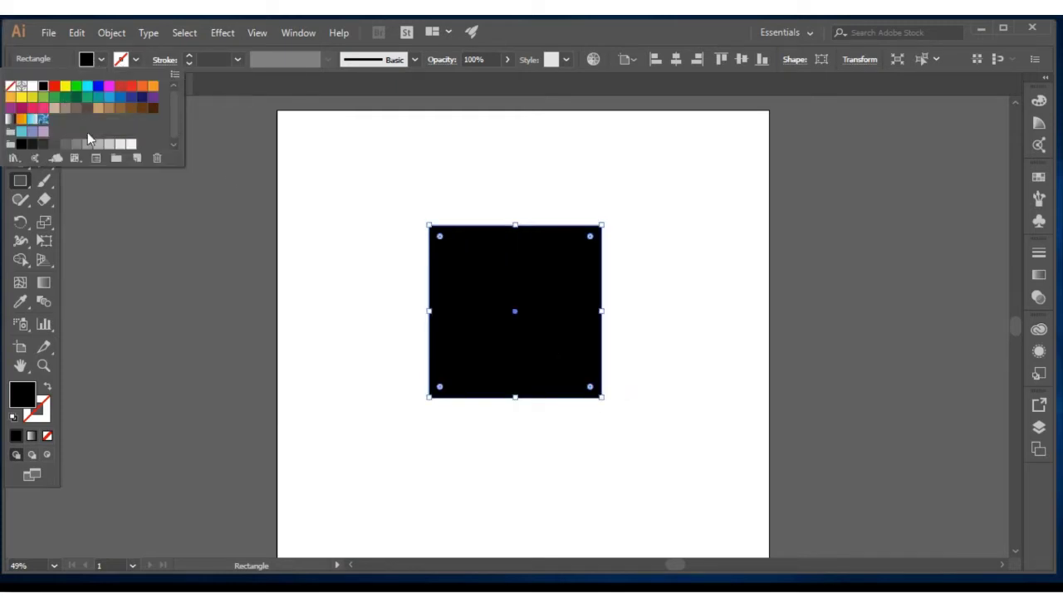
pyautogui.click(65, 86)
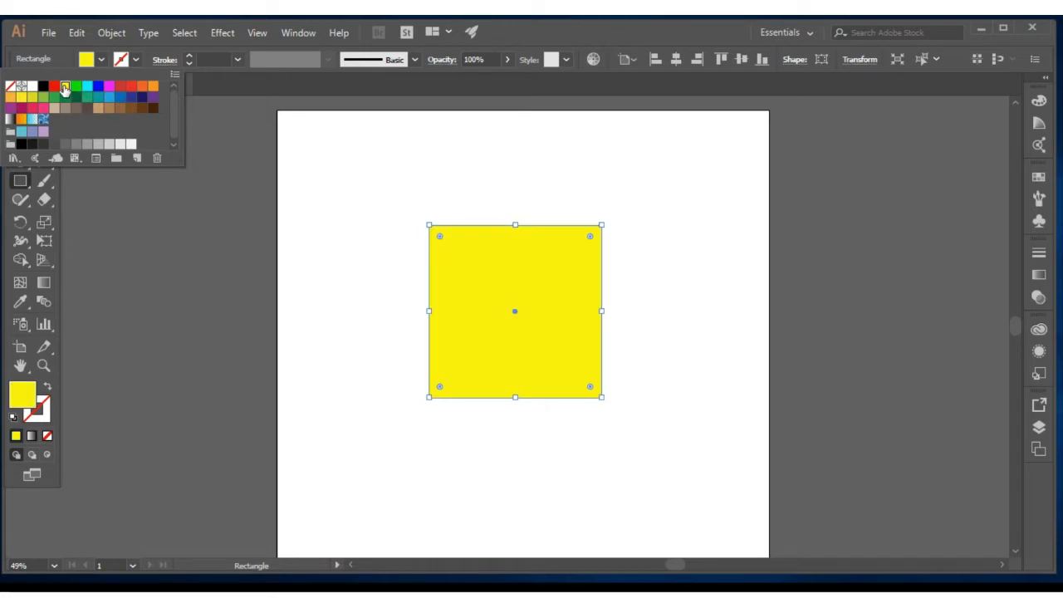
pyautogui.click(136, 60)
pyautogui.click(136, 60)
pyautogui.click(77, 89)
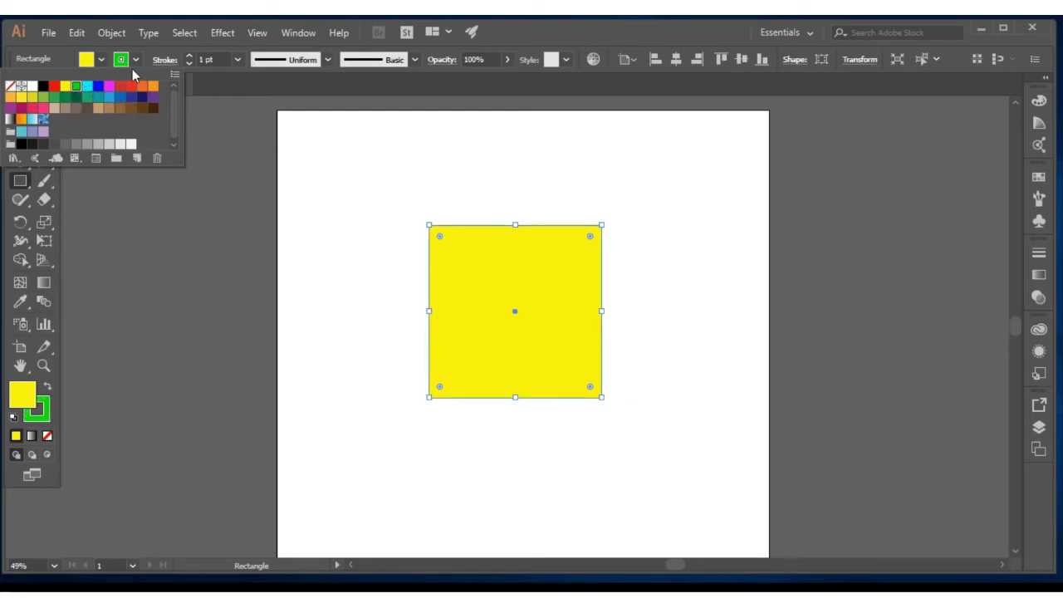
pyautogui.click(218, 137)
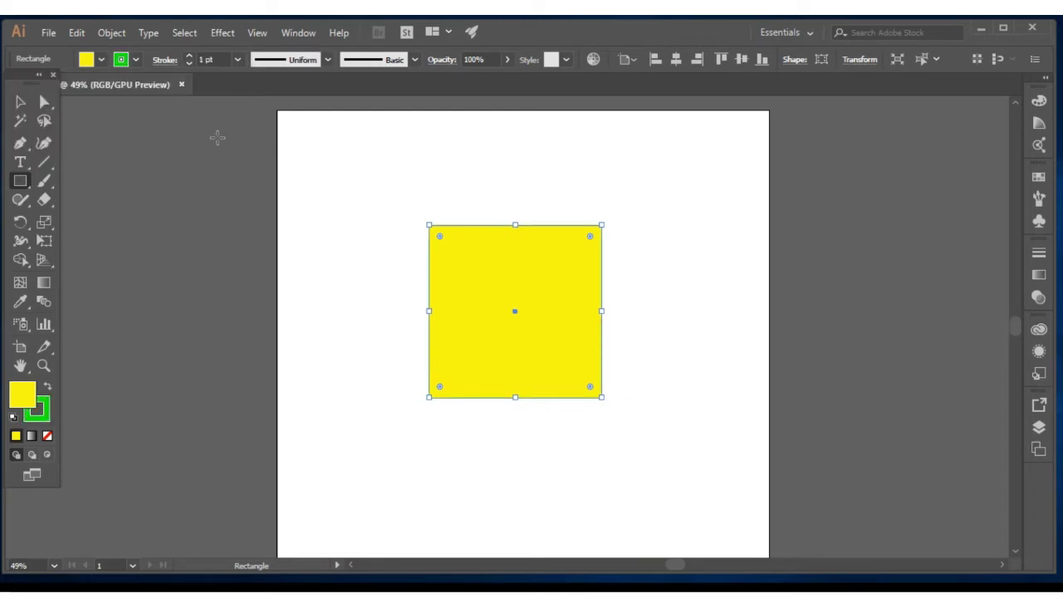
# Try thicker strokes on the square up to 64 pt, ending with a stroke weight of 17 pt.
pyautogui.click(189, 56)
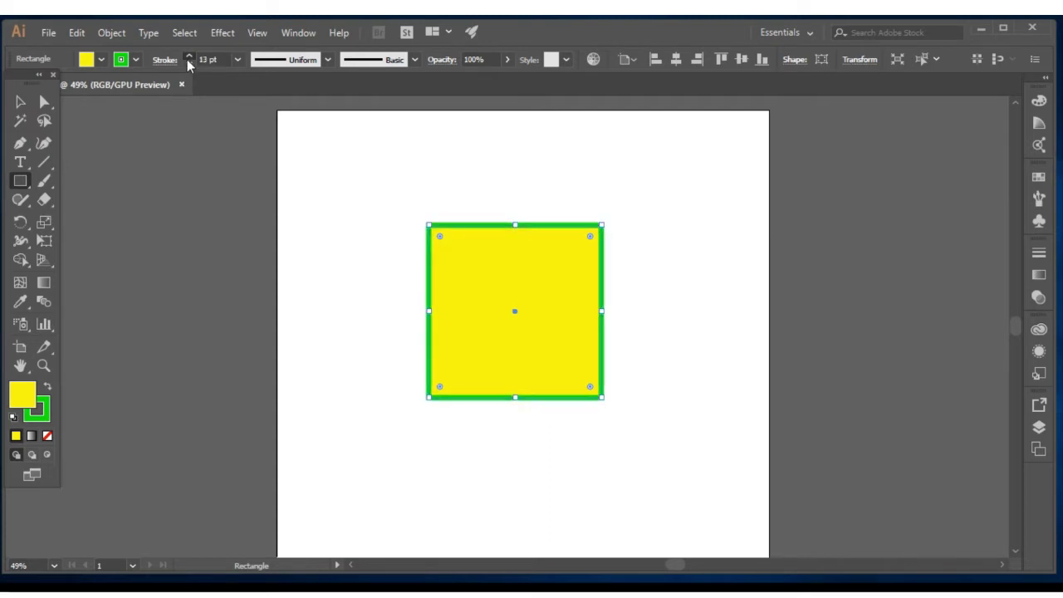
pyautogui.click(190, 56)
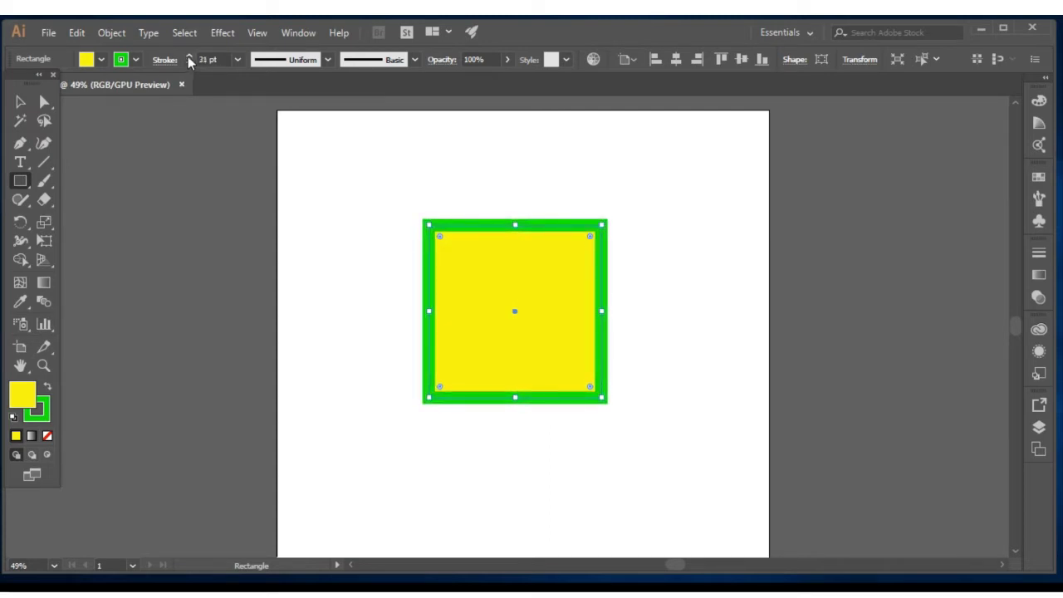
pyautogui.click(189, 56)
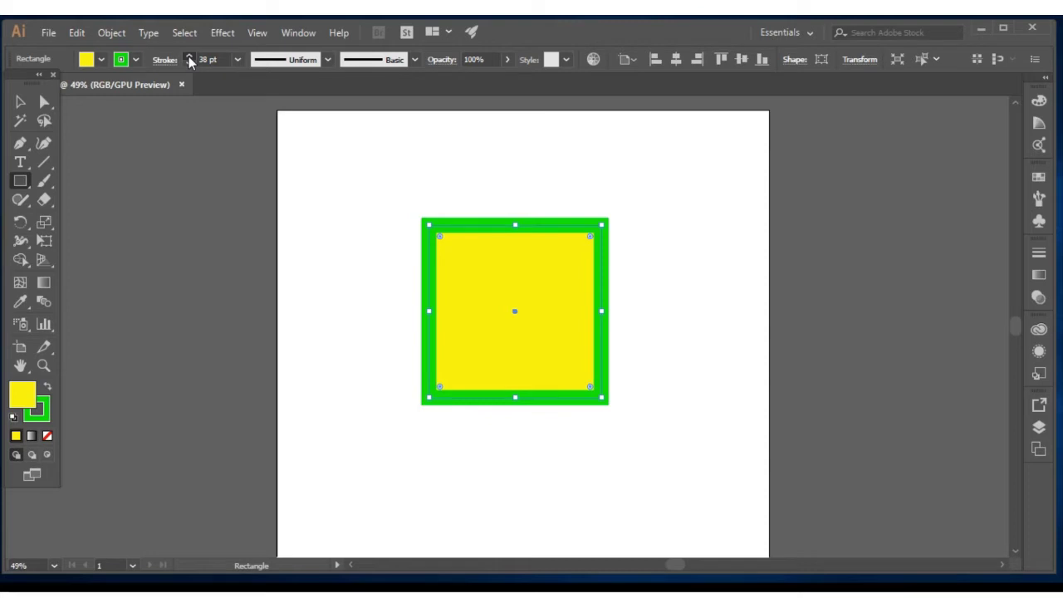
pyautogui.click(189, 57)
pyautogui.click(189, 56)
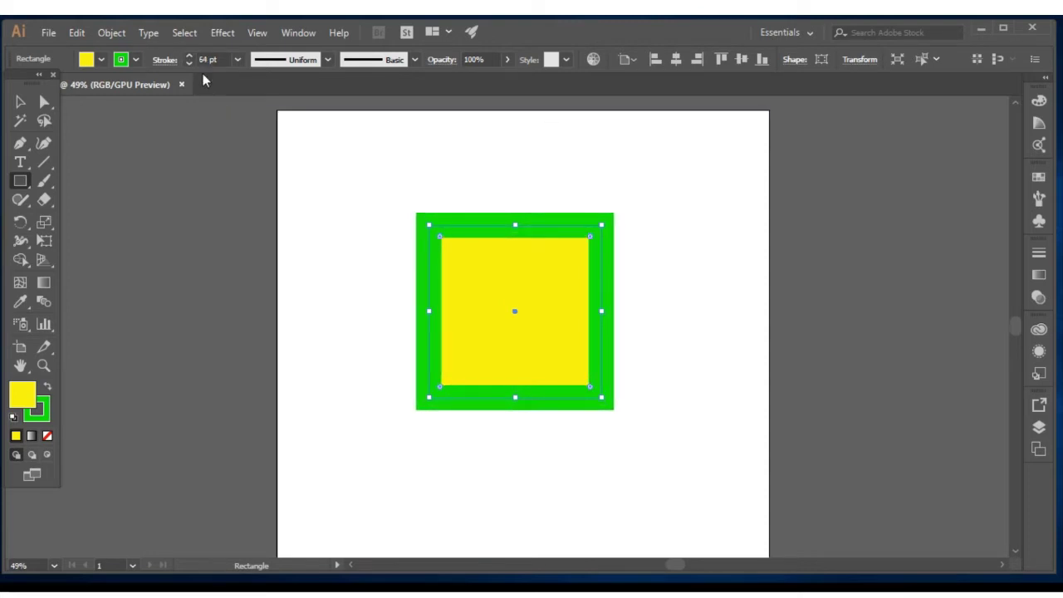
pyautogui.click(192, 64)
pyautogui.click(191, 64)
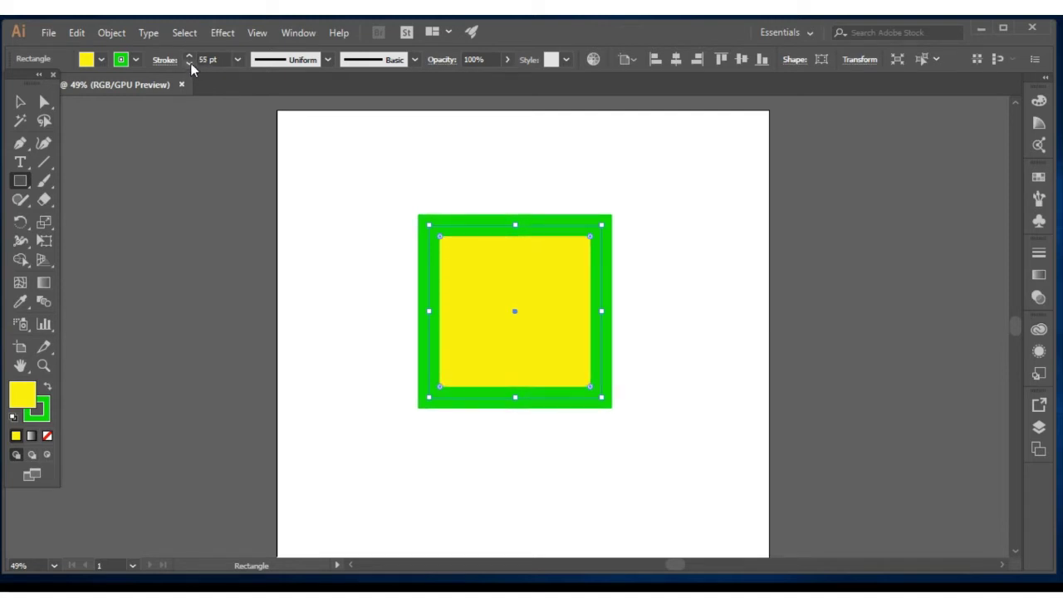
pyautogui.click(190, 65)
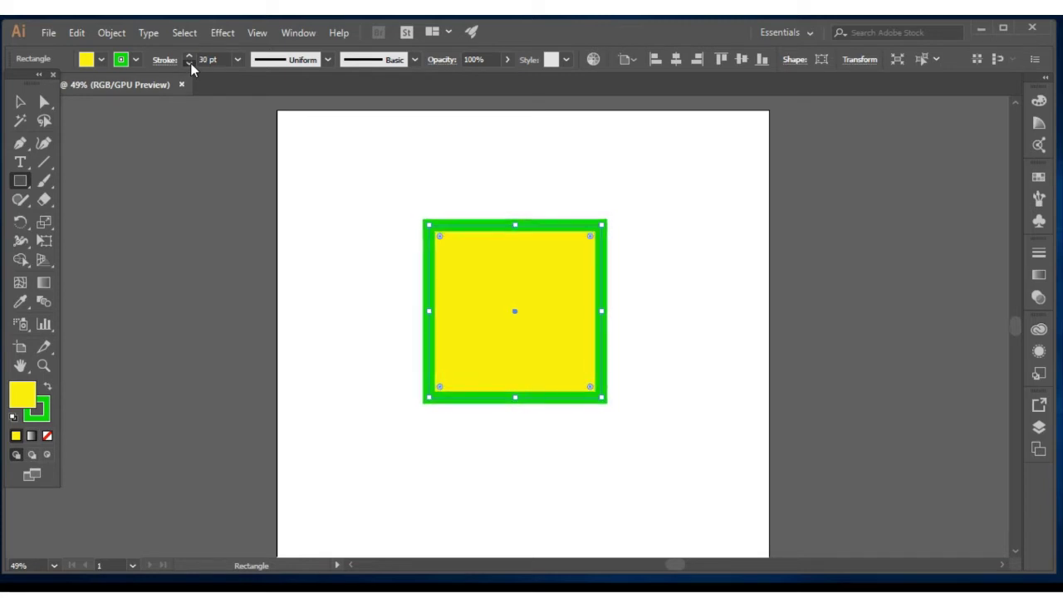
pyautogui.click(191, 67)
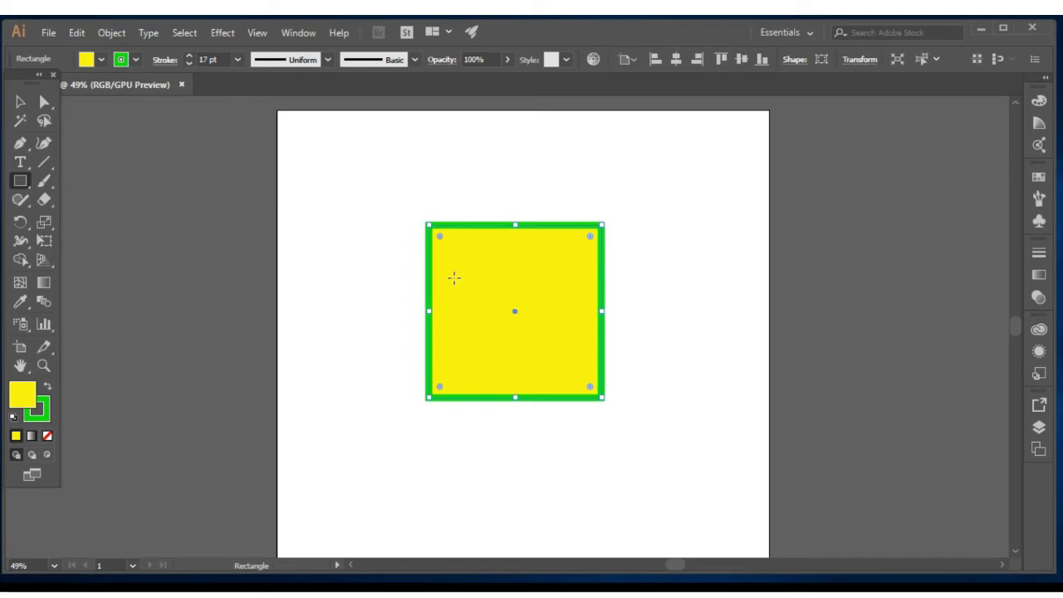
# Delete the square and set both the default fill and stroke colours to black.
pyautogui.press('Delete')
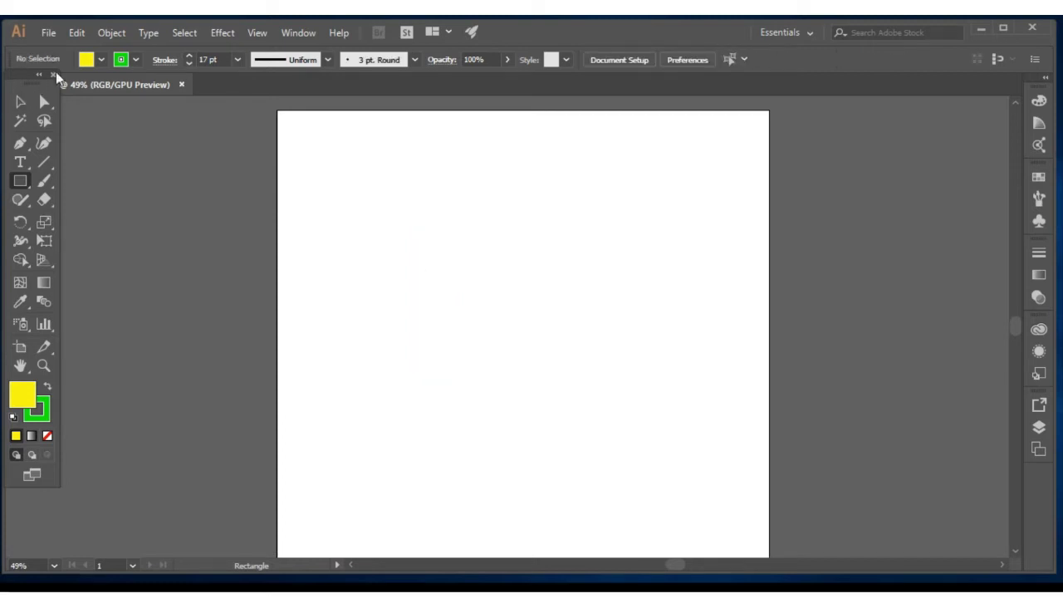
pyautogui.click(100, 59)
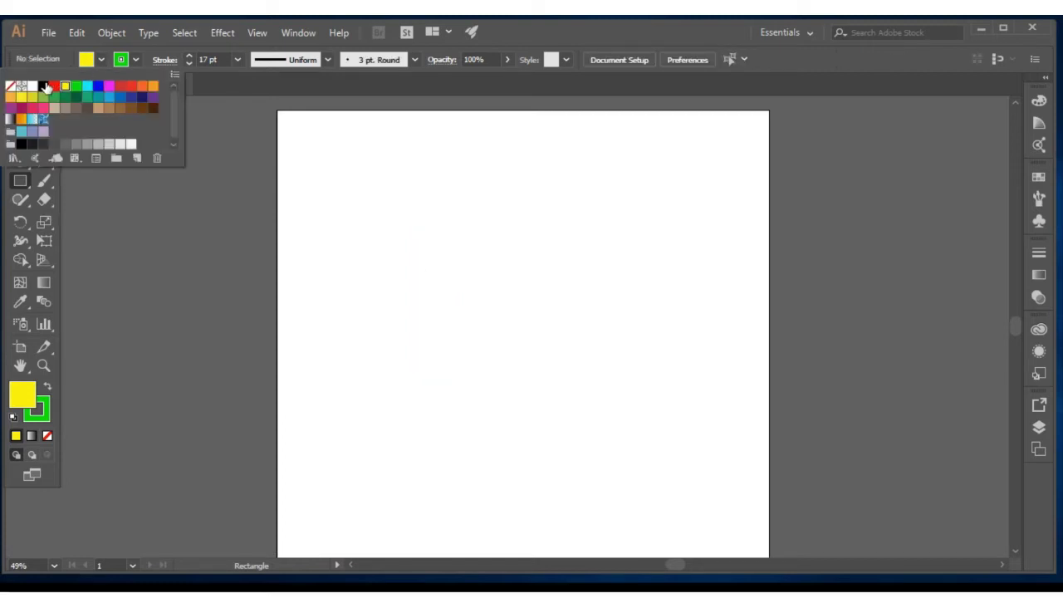
pyautogui.click(44, 86)
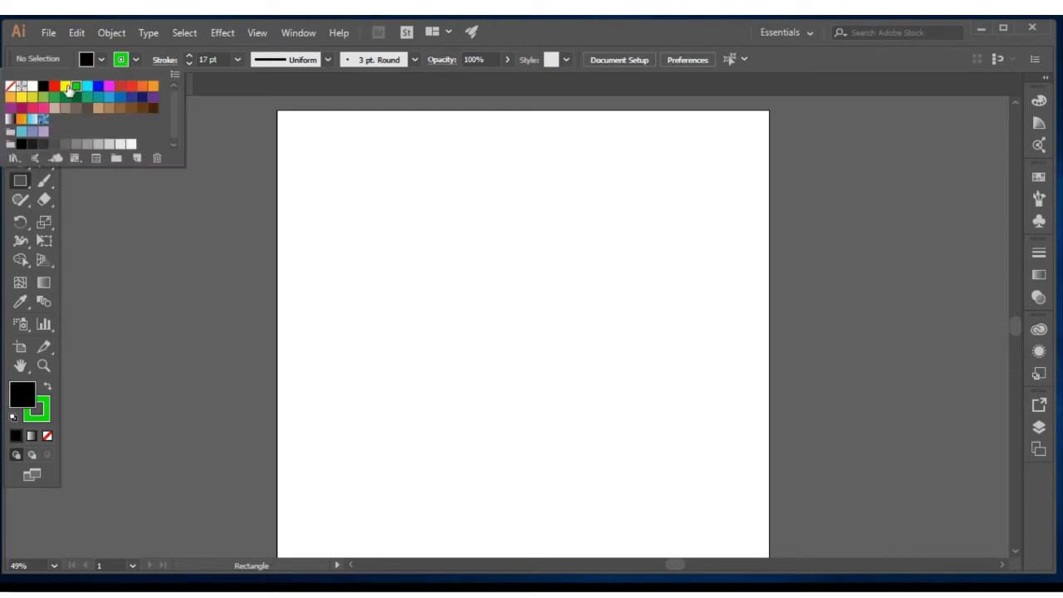
pyautogui.click(44, 86)
pyautogui.click(117, 224)
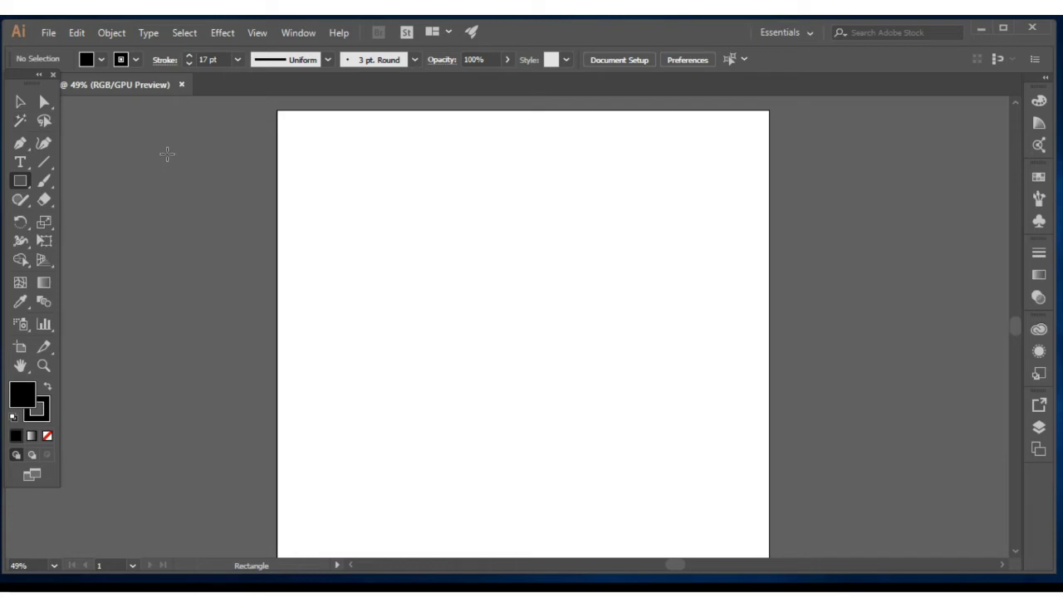
# Draw a large black circle in the upper middle of the artboard with the Ellipse tool.
pyautogui.click(22, 103)
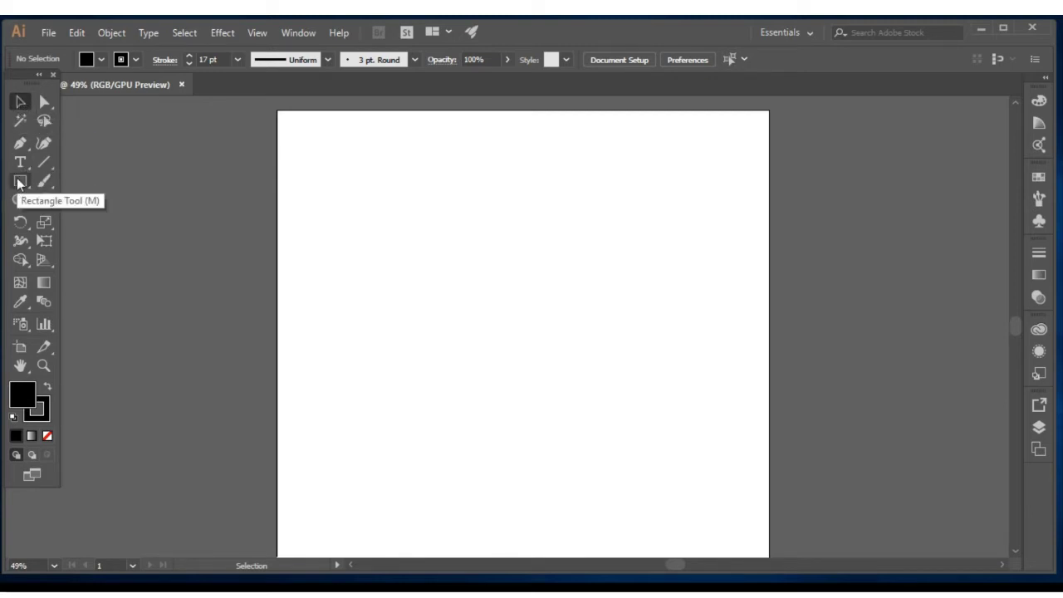
pyautogui.moveTo(18, 183); pyautogui.dragTo(75, 218)
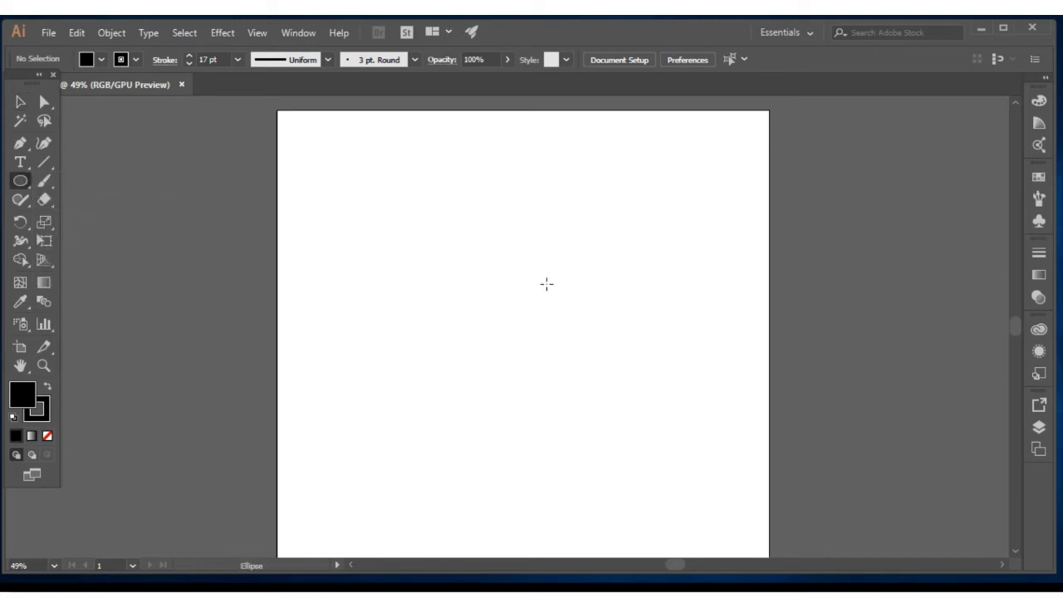
pyautogui.moveTo(532, 281); pyautogui.dragTo(657, 403)
# Move the circle down toward the artboard's right edge and fill it with light orange.
pyautogui.press('m')
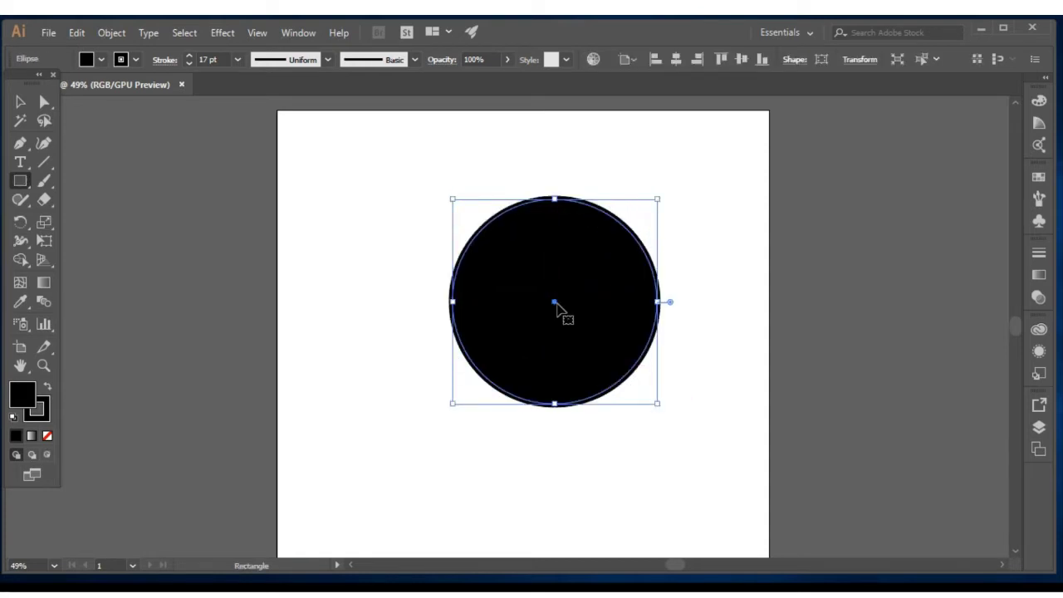
pyautogui.moveTo(556, 304); pyautogui.dragTo(632, 348)
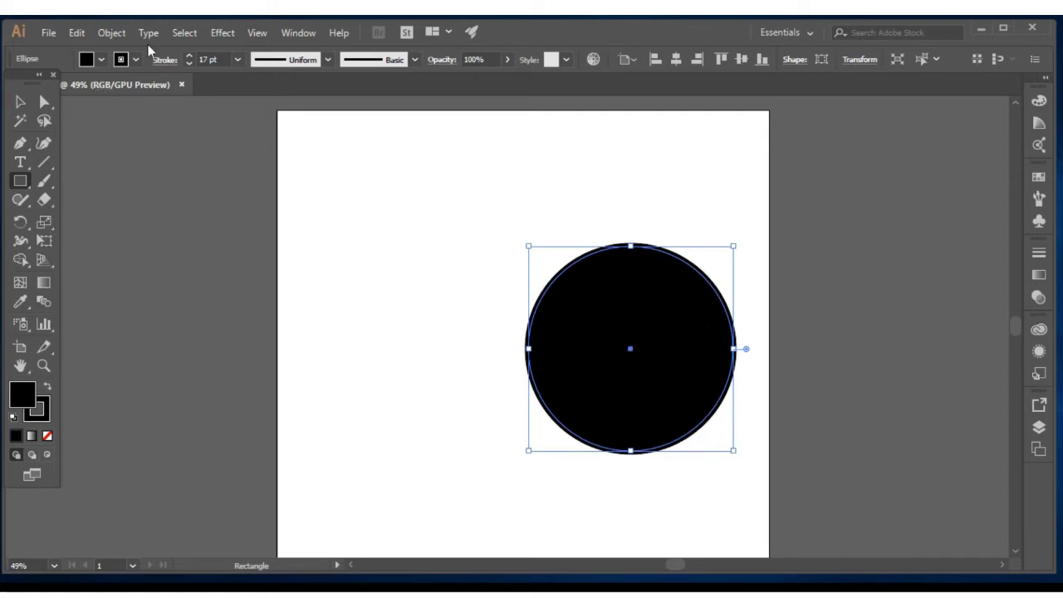
pyautogui.click(102, 59)
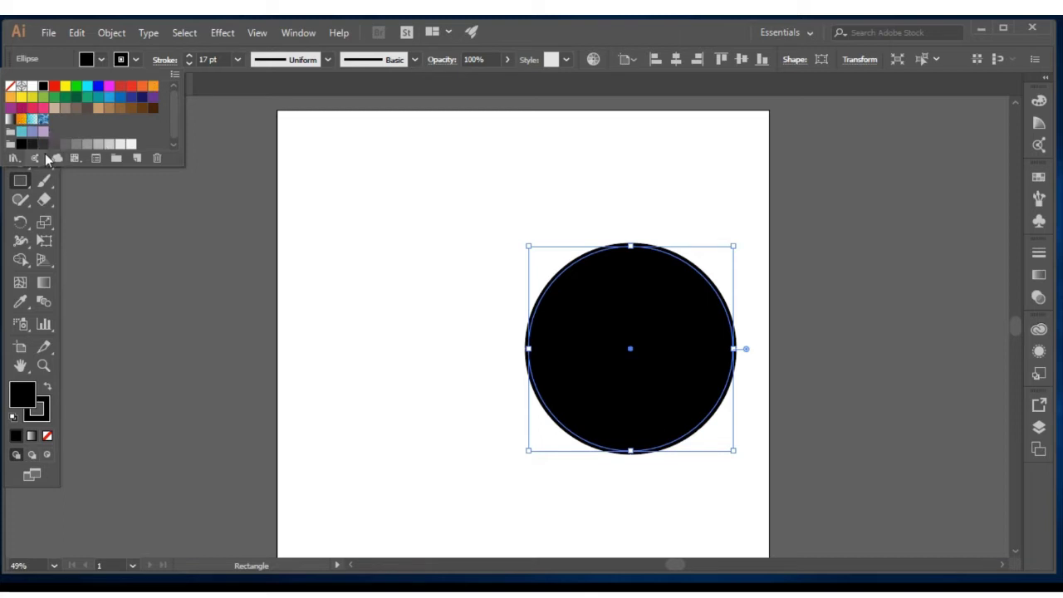
pyautogui.click(153, 86)
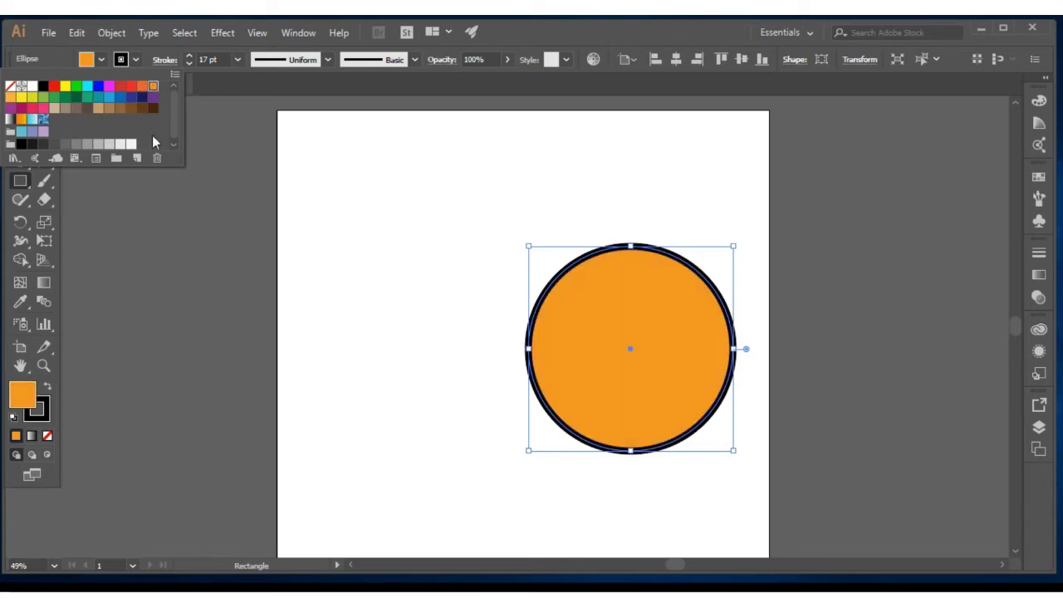
# Change the circle's fill to a deeper, fully saturated orange, FF5500, in the Color Picker.
pyautogui.click(13, 407)
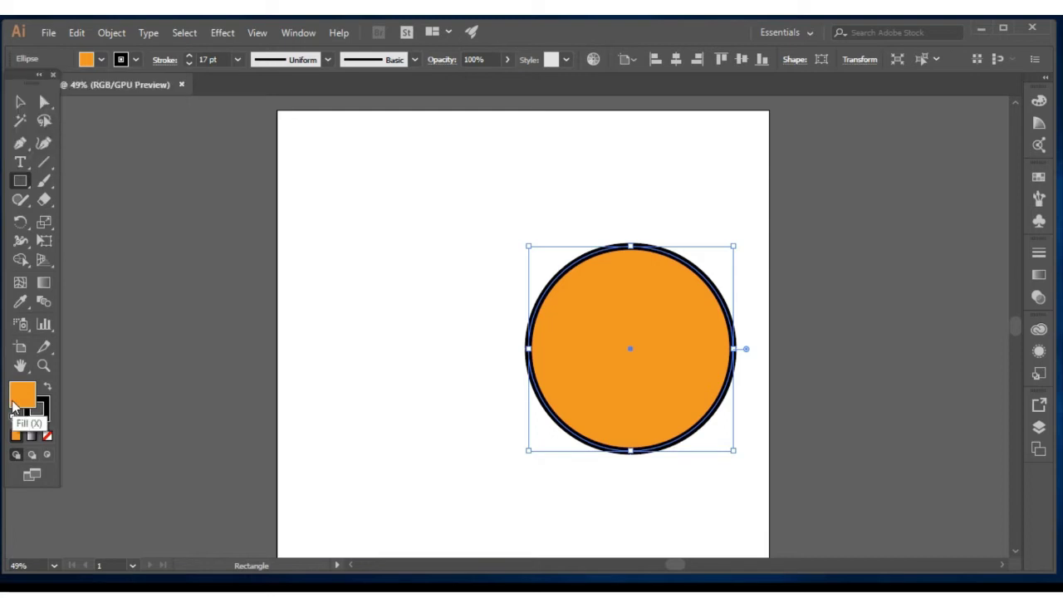
pyautogui.doubleClick(13, 404)
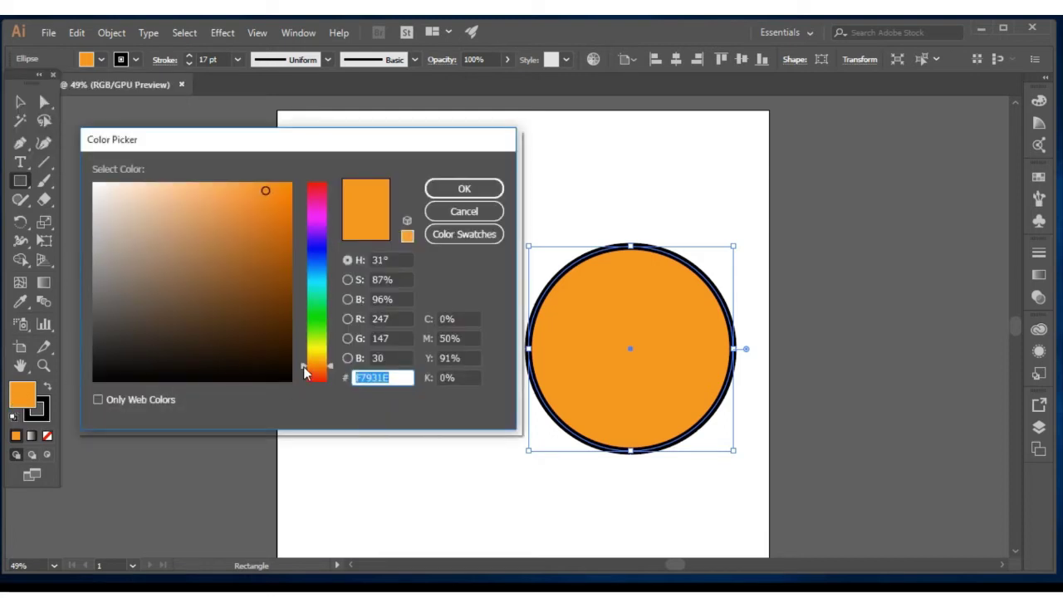
pyautogui.click(304, 373)
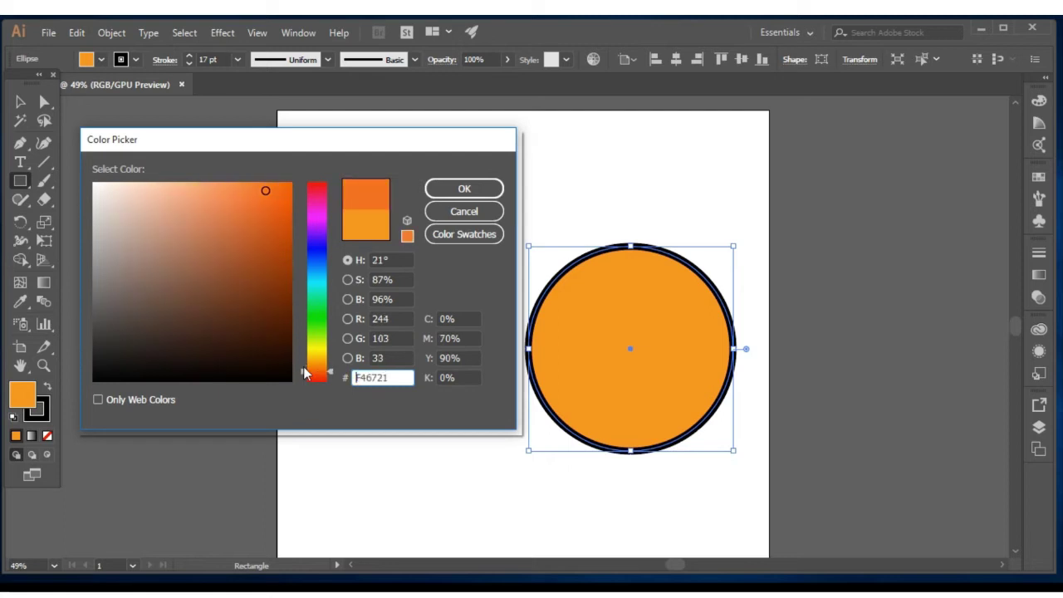
pyautogui.moveTo(264, 192)
pyautogui.mouseDown()
pyautogui.moveTo(322, 165)
pyautogui.moveTo(341, 180)
pyautogui.moveTo(268, 194)
pyautogui.moveTo(289, 192)
pyautogui.moveTo(302, 170)
pyautogui.mouseUp()
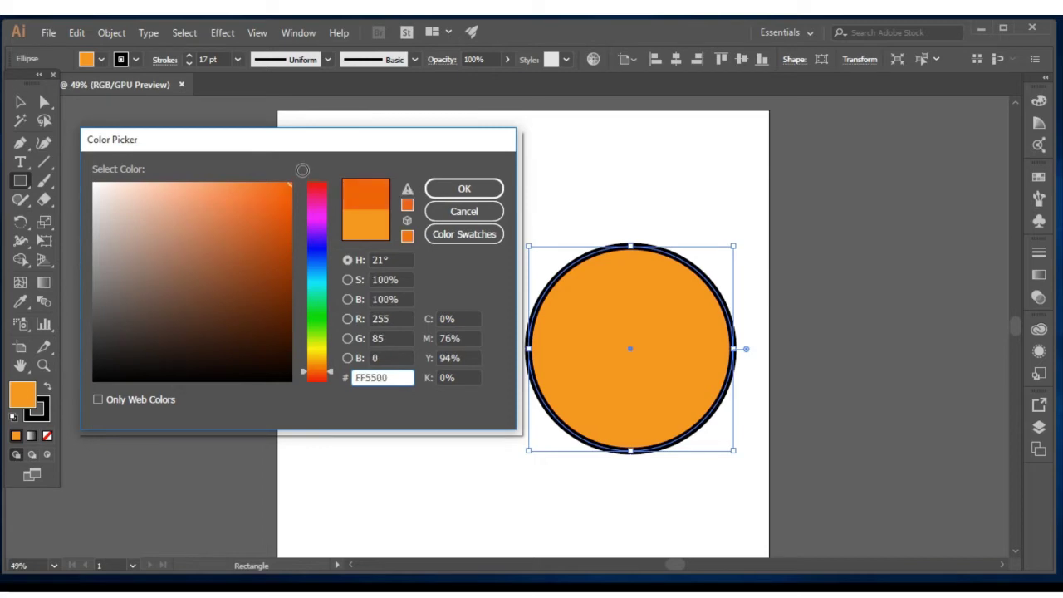
pyautogui.click(442, 192)
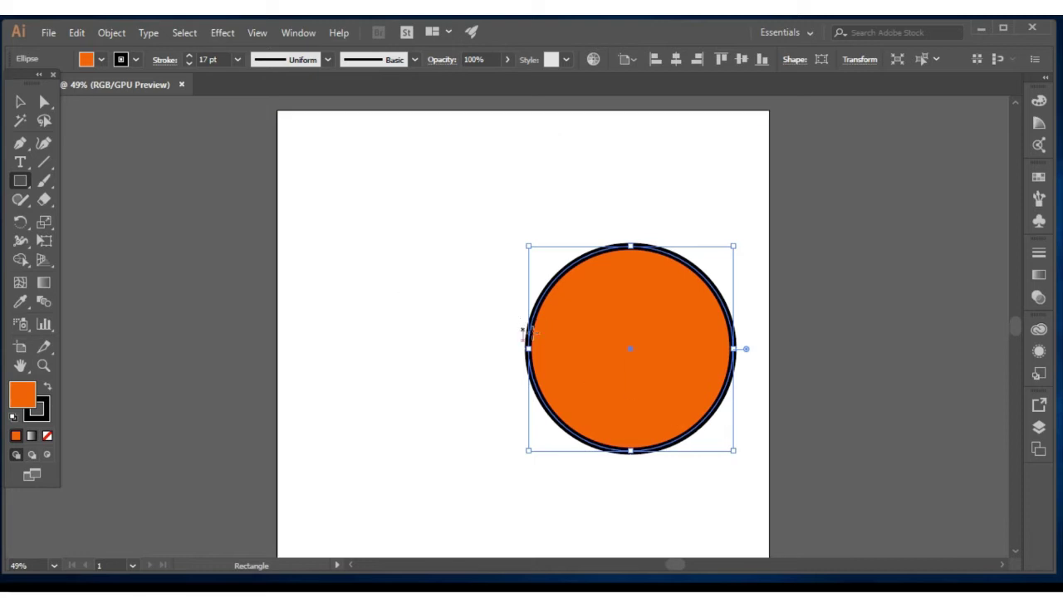
# Try white and black strokes on the circle, ending with the light orange stroke R=247 G=147 B=30.
pyautogui.click(133, 59)
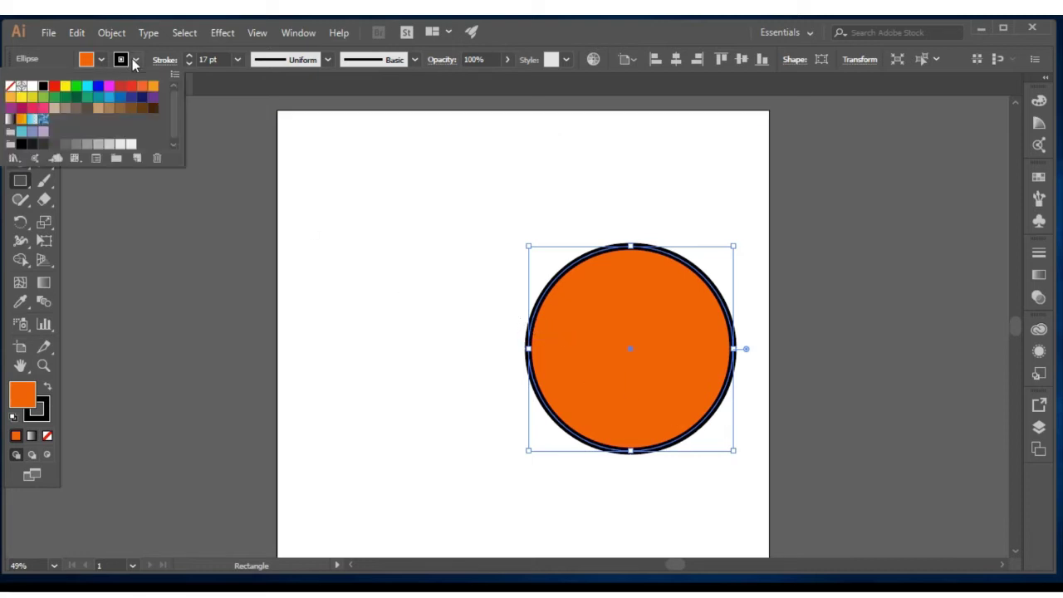
pyautogui.click(37, 88)
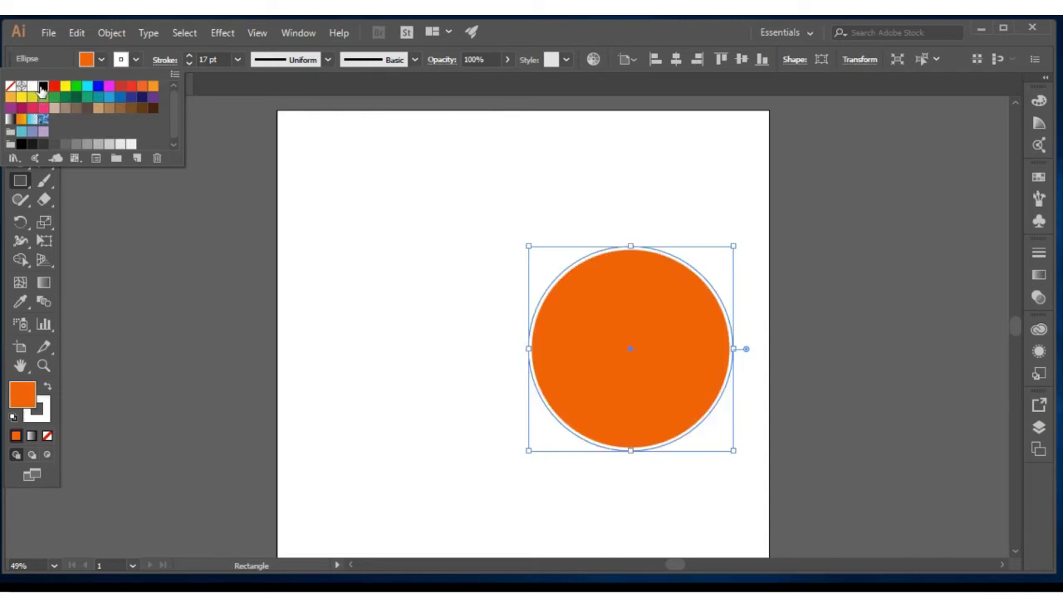
pyautogui.click(43, 88)
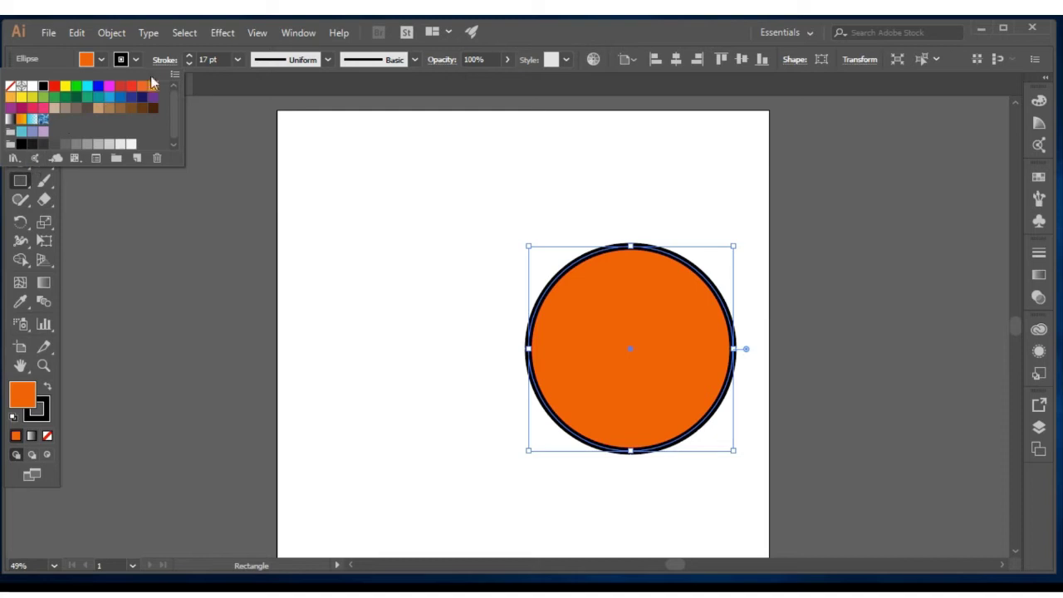
pyautogui.click(153, 86)
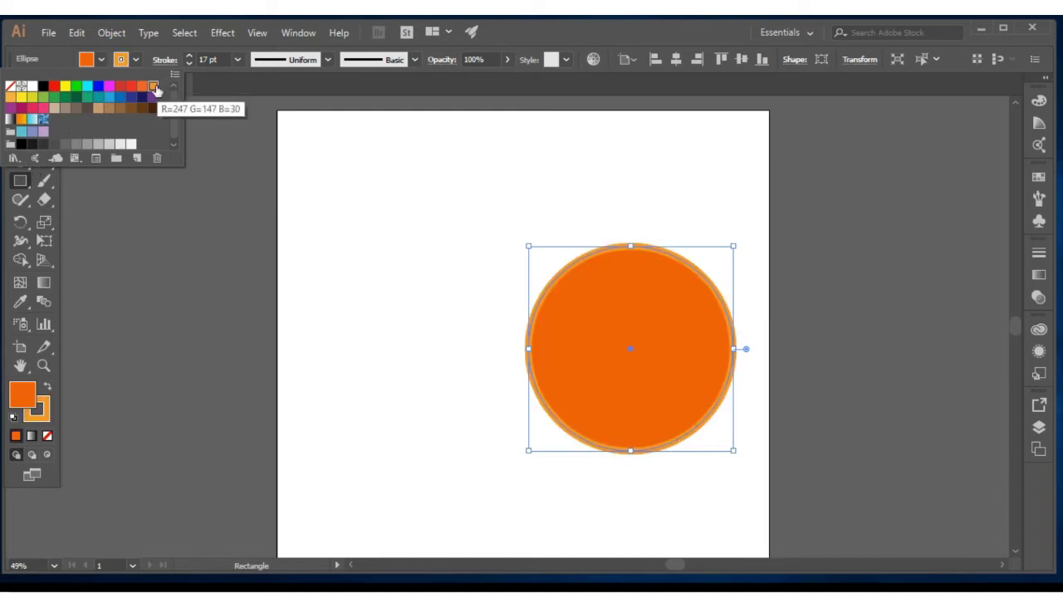
# Set the circle's fill to orange FF7300 and reduce its stroke weight to 0.5 pt.
pyautogui.doubleClick(30, 424)
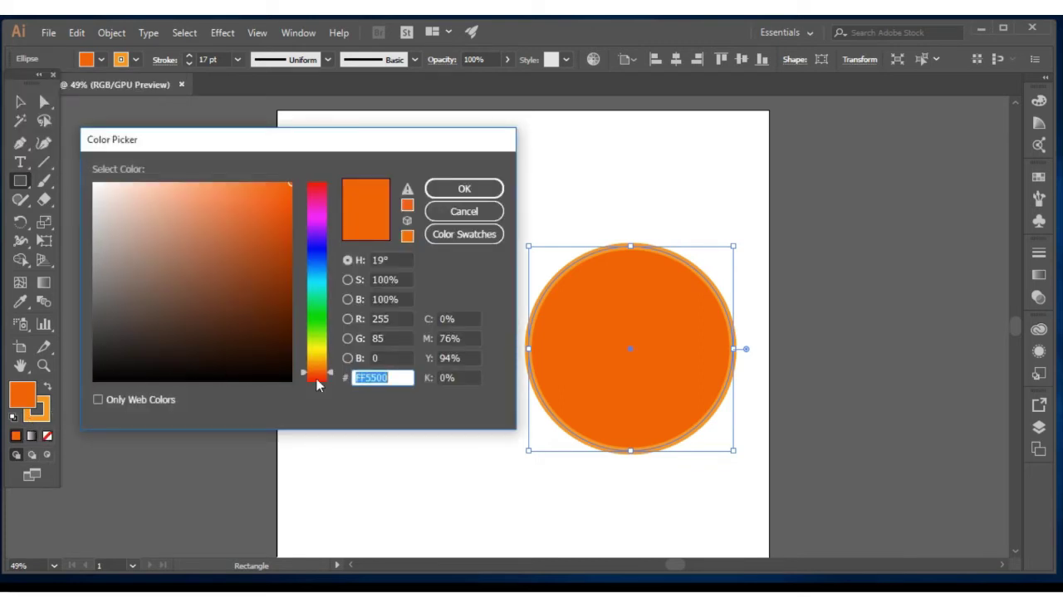
pyautogui.moveTo(303, 377); pyautogui.dragTo(304, 371)
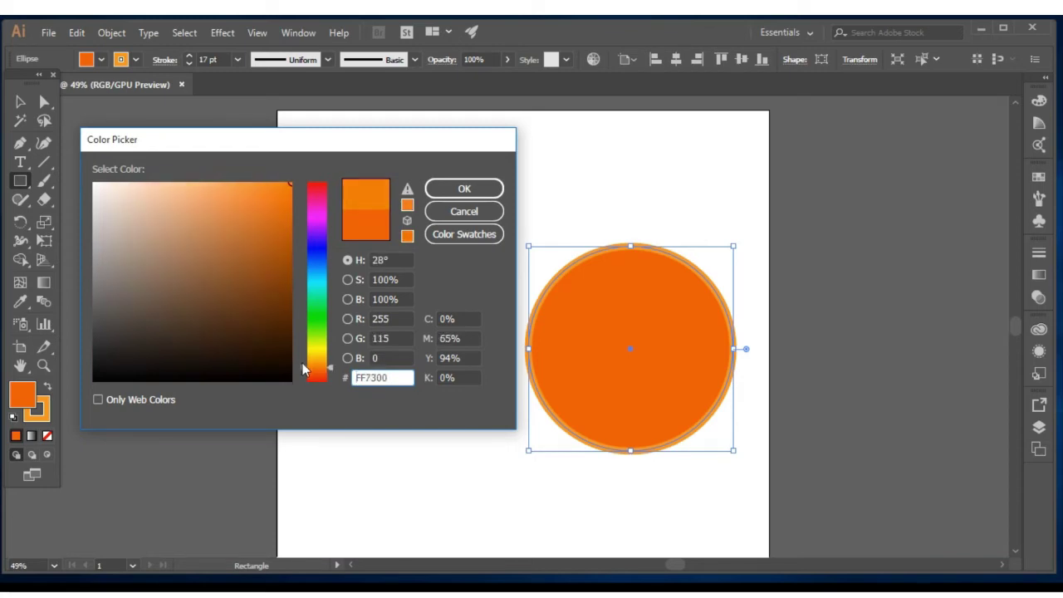
pyautogui.click(488, 190)
pyautogui.click(189, 63)
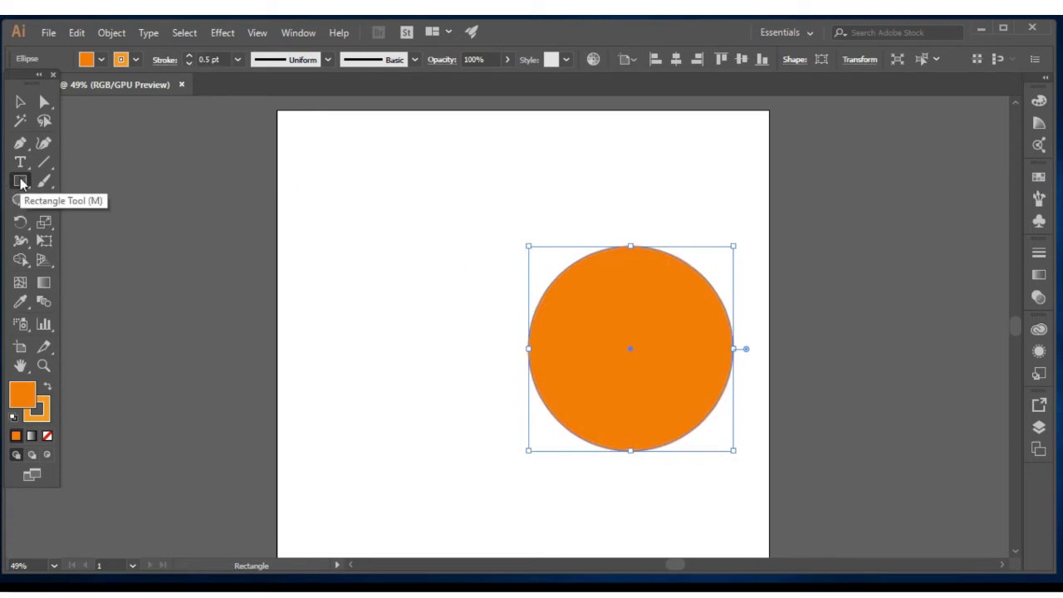
# Draw a smaller circle near the artboard's upper-left corner with the Ellipse tool, and give it a white fill and white stroke.
pyautogui.moveTo(20, 185); pyautogui.dragTo(90, 219)
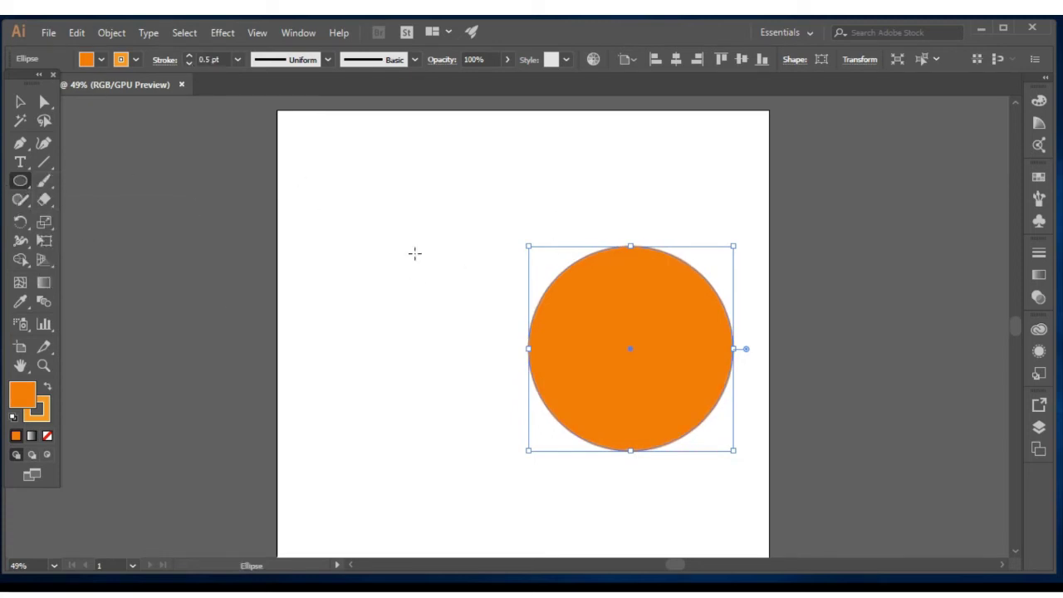
pyautogui.moveTo(349, 224)
pyautogui.mouseDown()
pyautogui.moveTo(368, 279)
pyautogui.moveTo(413, 287)
pyautogui.mouseUp()
pyautogui.click(100, 59)
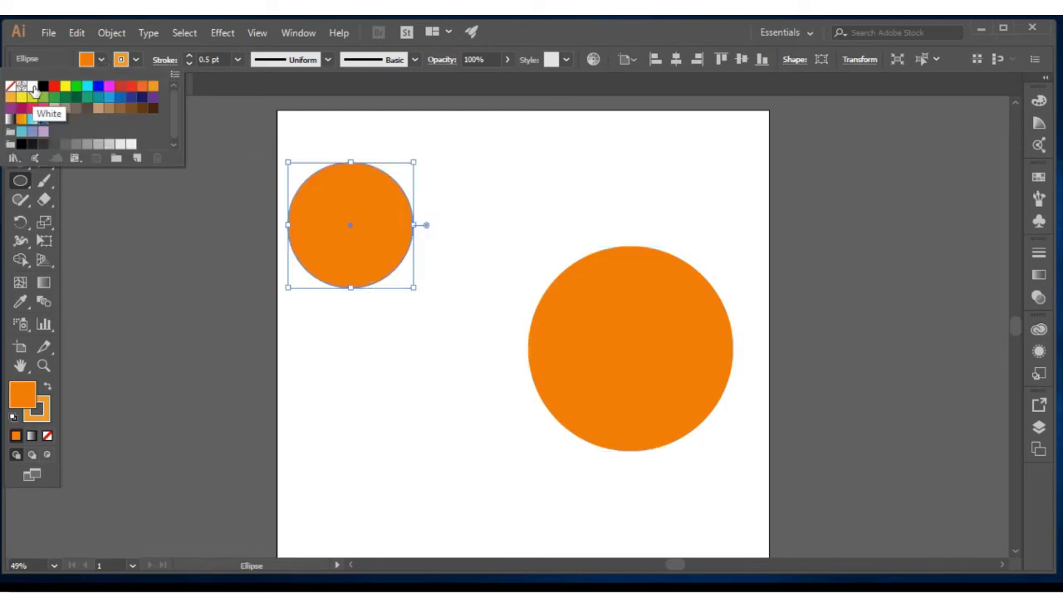
pyautogui.click(32, 86)
pyautogui.click(136, 59)
pyautogui.click(32, 87)
pyautogui.click(47, 435)
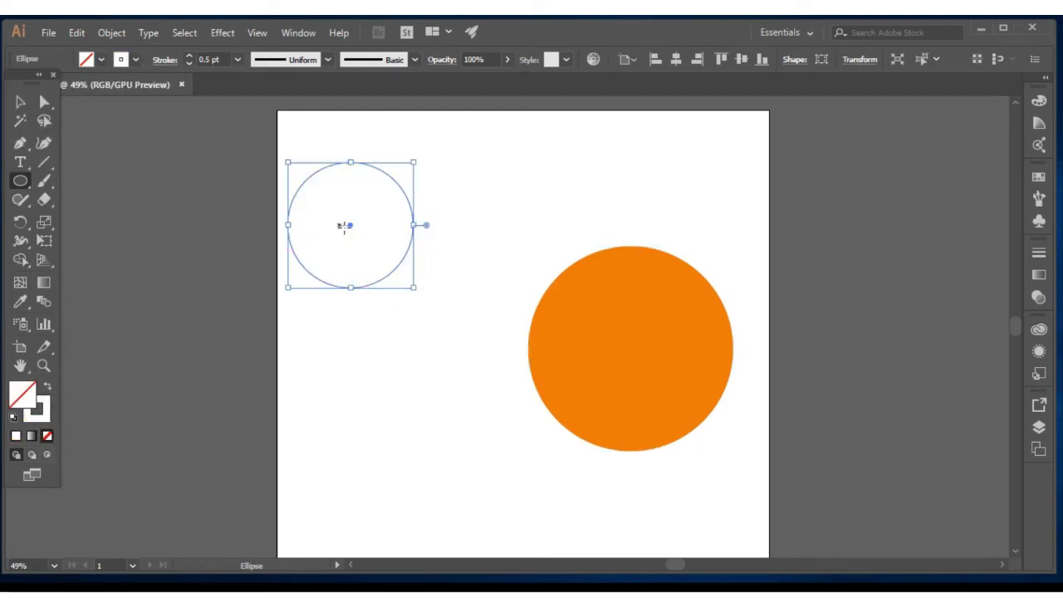
pyautogui.moveTo(344, 226); pyautogui.dragTo(493, 349)
pyautogui.moveTo(433, 412); pyautogui.dragTo(414, 433)
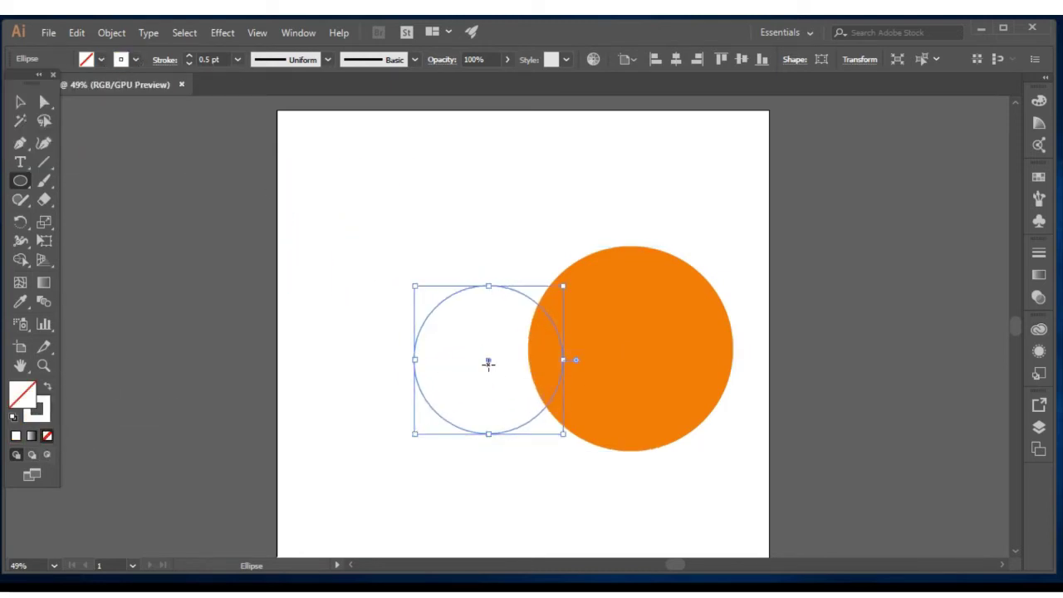
pyautogui.moveTo(489, 363); pyautogui.dragTo(523, 384)
pyautogui.hotkey('ctrl', 'z')
pyautogui.hotkey('ctrl', 'z')
pyautogui.hotkey('ctrl', 'z')
pyautogui.hotkey('ctrl', 'z')
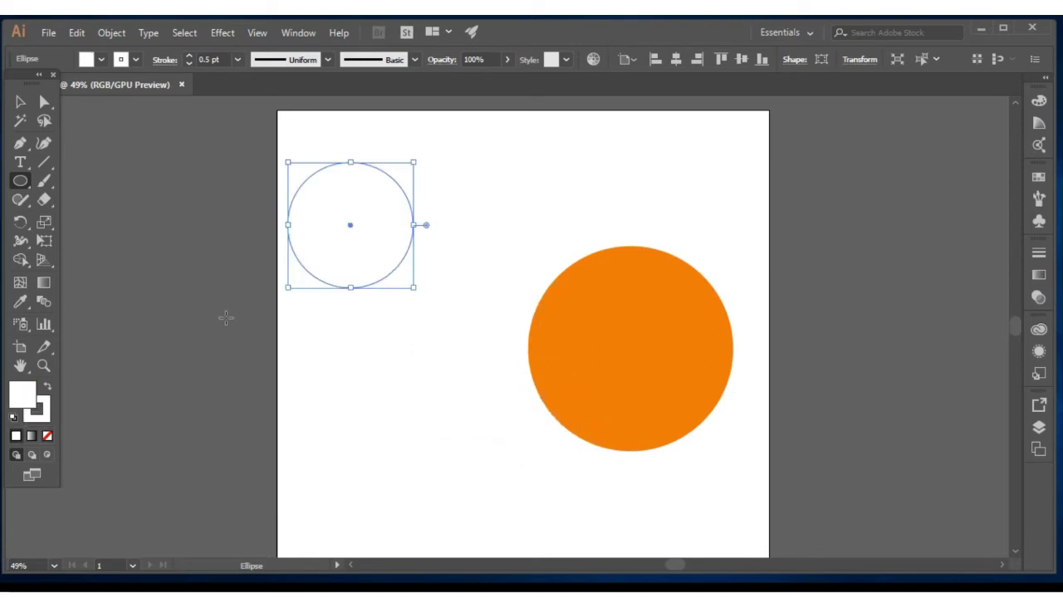
# Move the white circle over the orange circle's lower-left edge and resize it to form a crescent-shaped cutout.
pyautogui.moveTo(350, 225); pyautogui.dragTo(553, 369)
pyautogui.moveTo(490, 434); pyautogui.dragTo(488, 450)
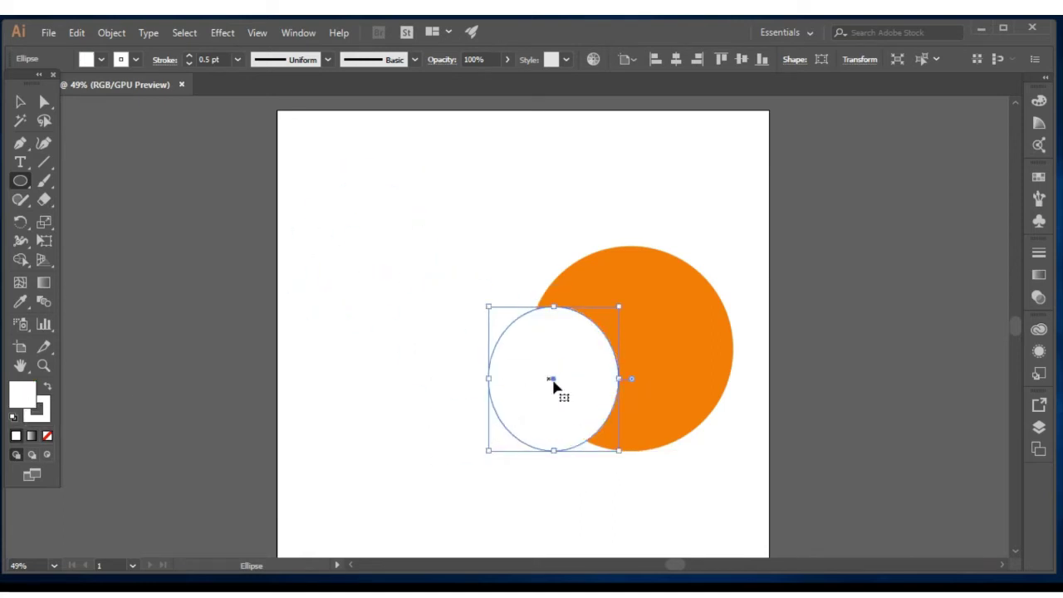
pyautogui.moveTo(554, 386)
pyautogui.mouseDown()
pyautogui.moveTo(559, 408)
pyautogui.moveTo(559, 384)
pyautogui.mouseUp()
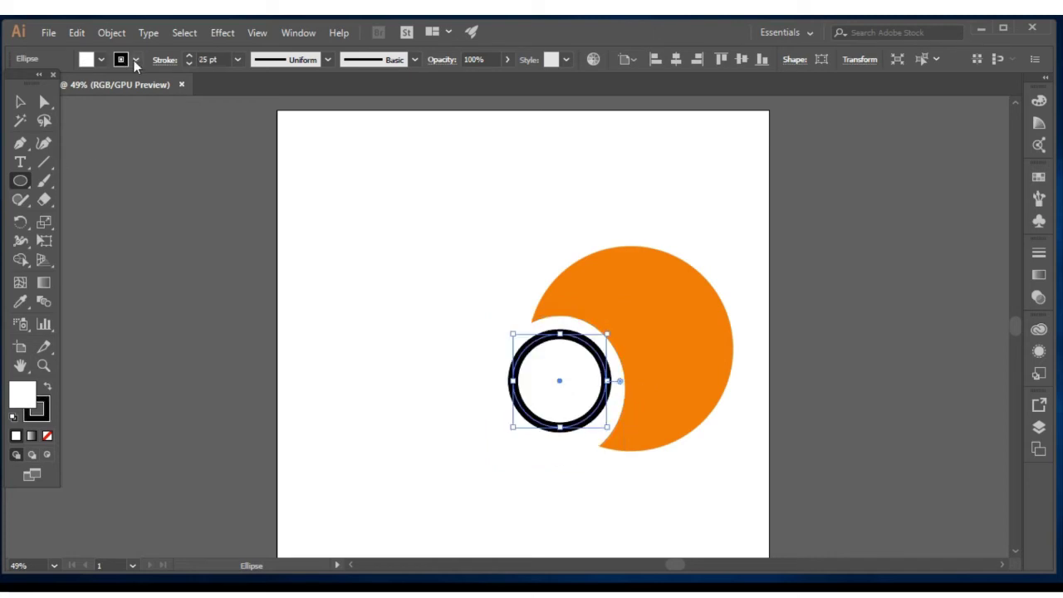
# Recolour the black stroke of the small circle inside the cutout to orange FF7F00.
pyautogui.click(136, 60)
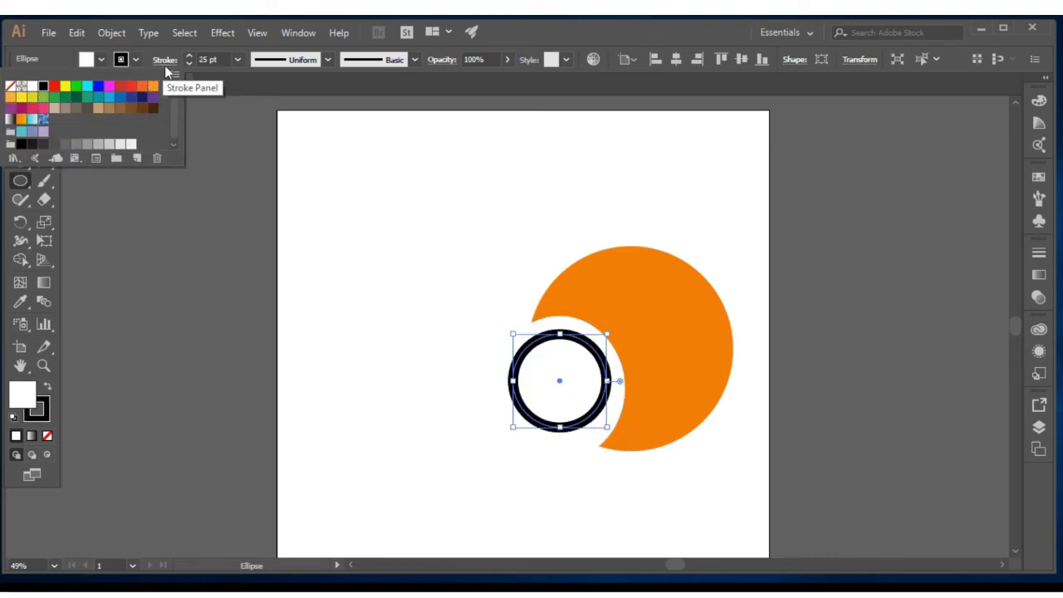
pyautogui.click(153, 86)
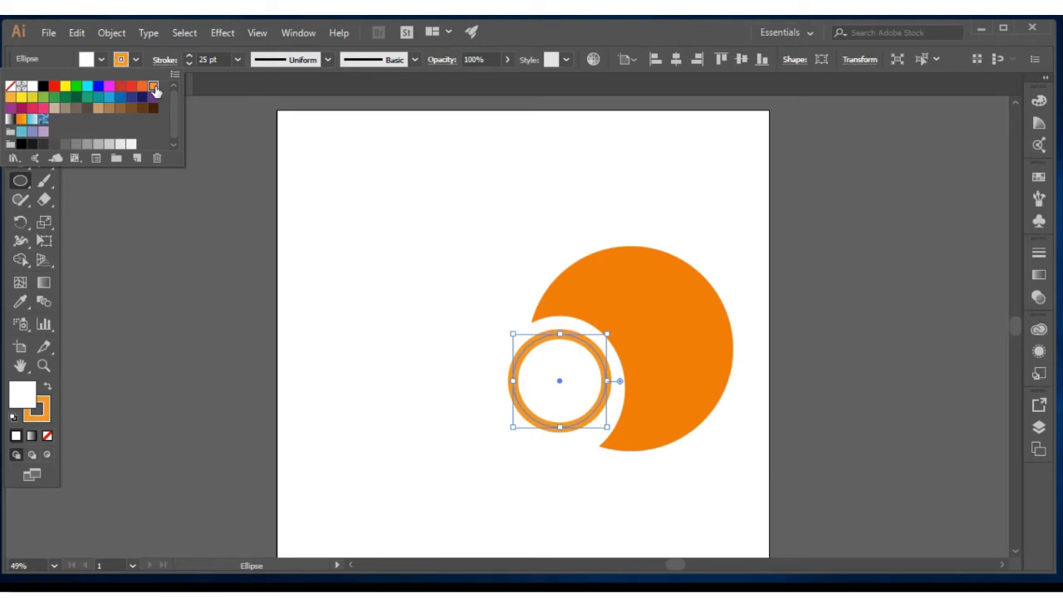
pyautogui.doubleClick(45, 410)
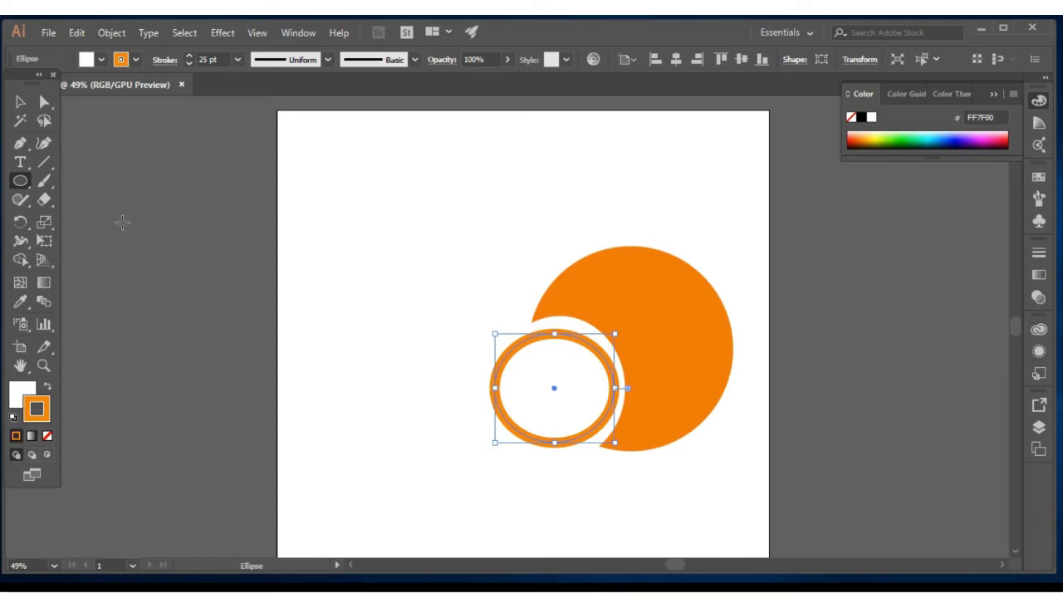
# Place the "orange color code" image from the desktop at the artboard's left edge.
pyautogui.click(978, 30)
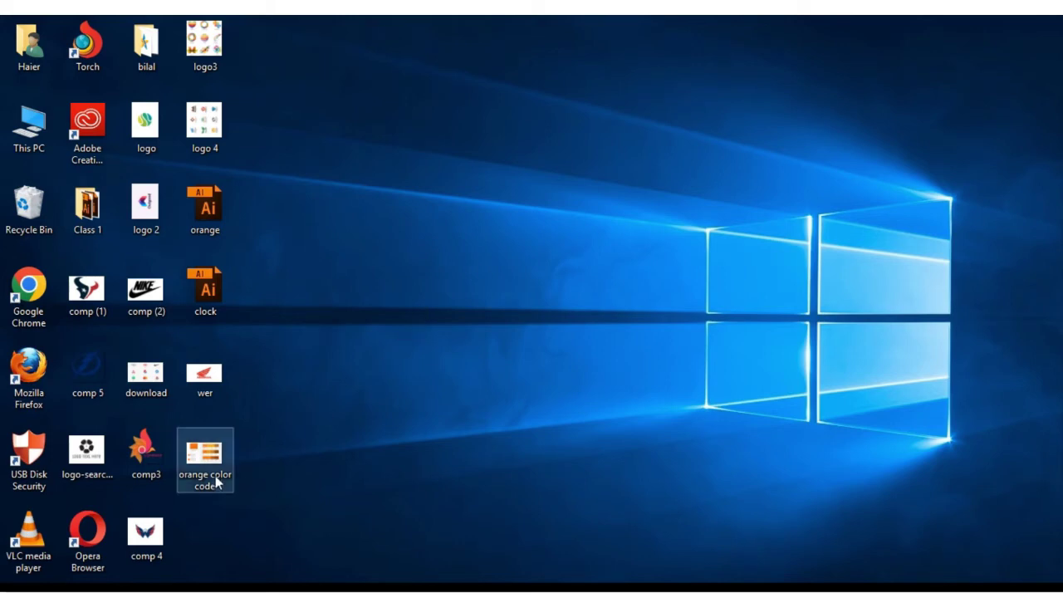
pyautogui.moveTo(203, 467); pyautogui.dragTo(279, 469)
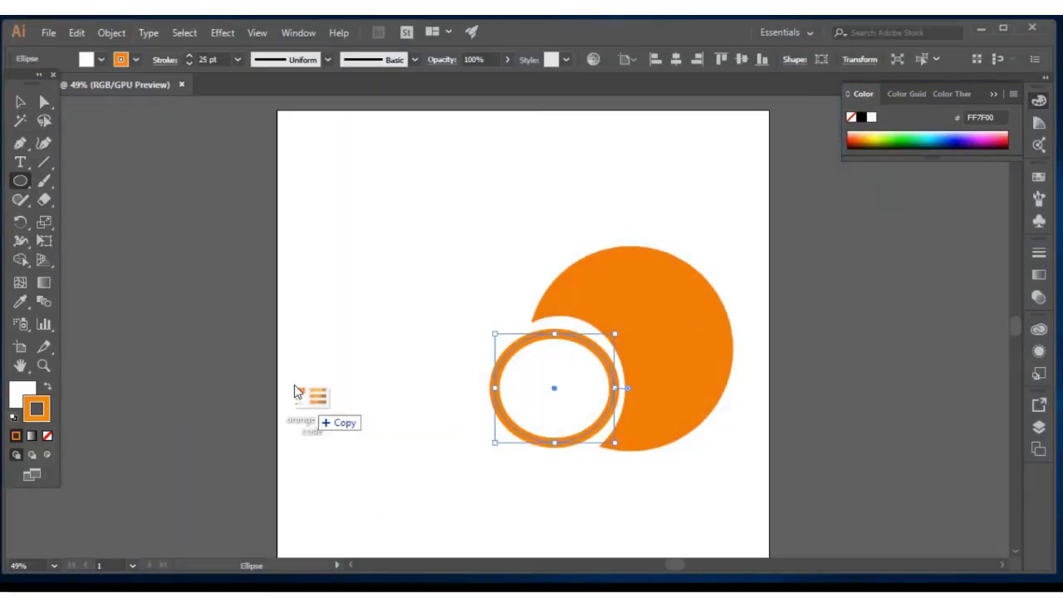
pyautogui.moveTo(296, 391); pyautogui.dragTo(288, 374)
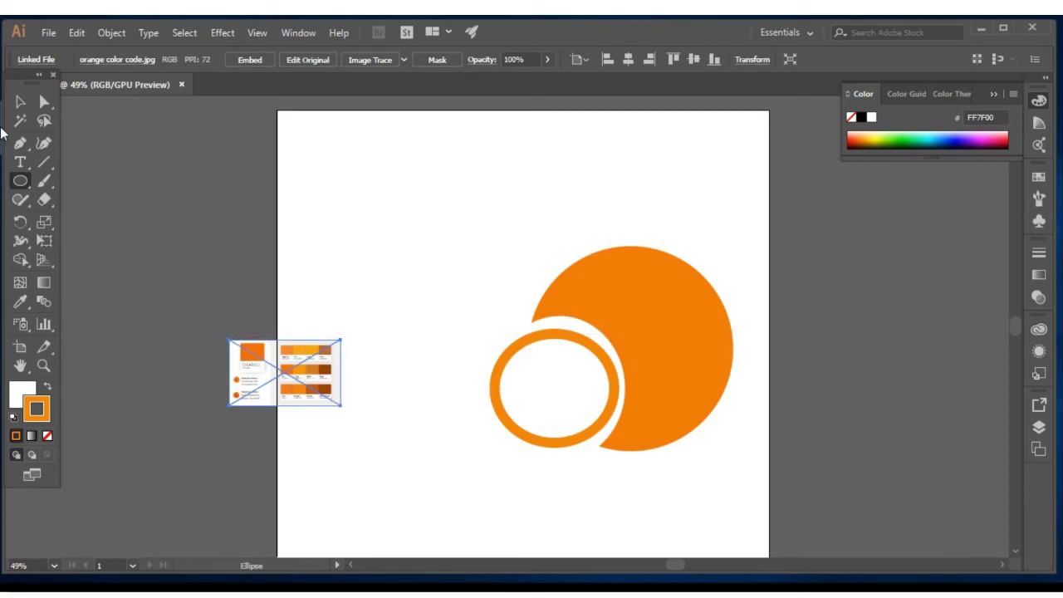
# Enlarge the placed colour palette image to about twice its size, shift it partly off the artboard's left edge, and deselect it.
pyautogui.click(20, 101)
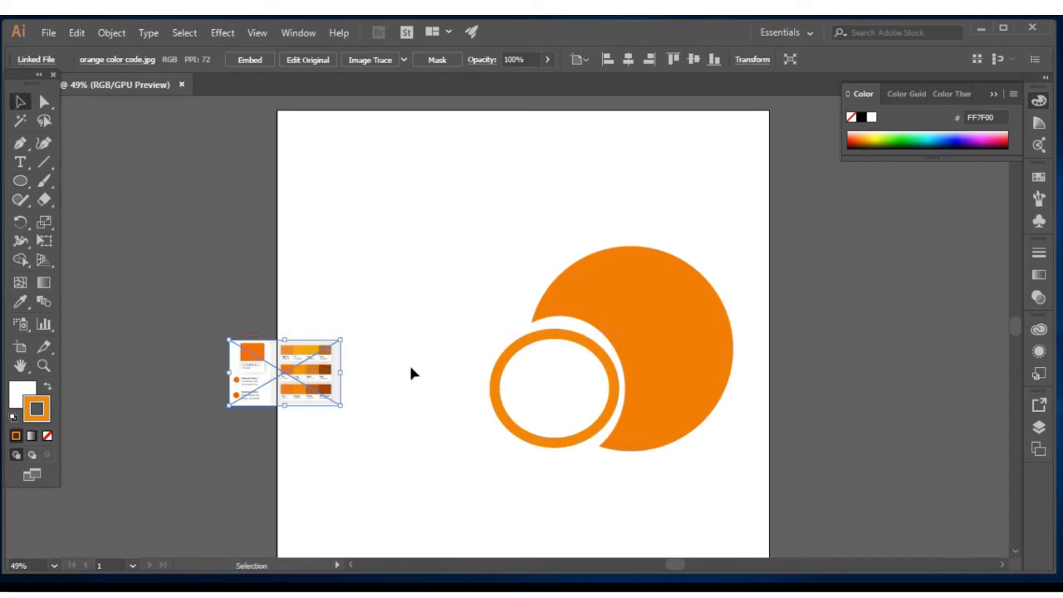
pyautogui.moveTo(339, 340); pyautogui.dragTo(481, 233)
pyautogui.moveTo(369, 312); pyautogui.dragTo(278, 289)
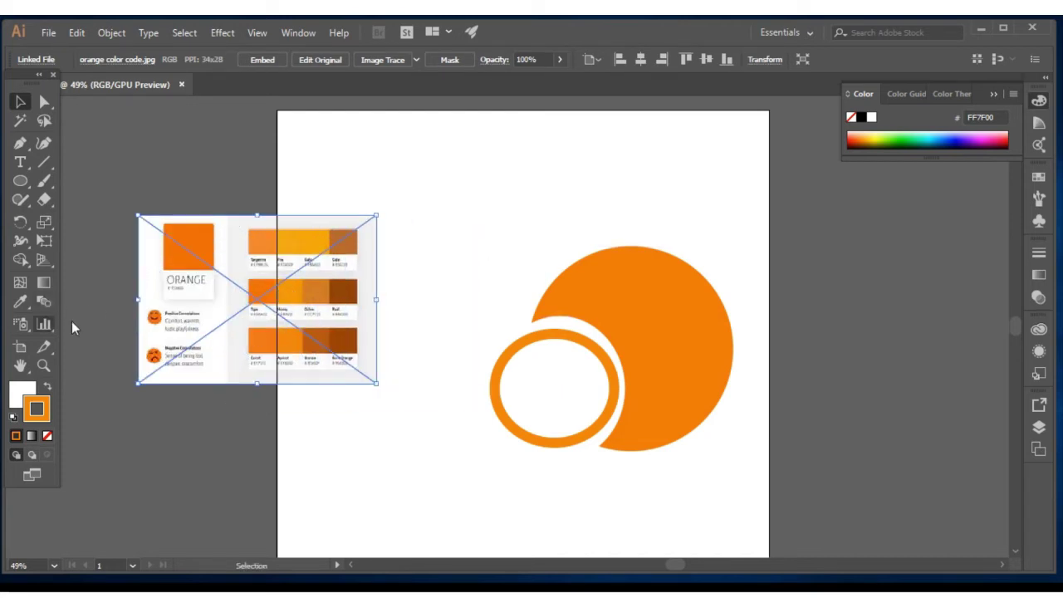
pyautogui.click(217, 440)
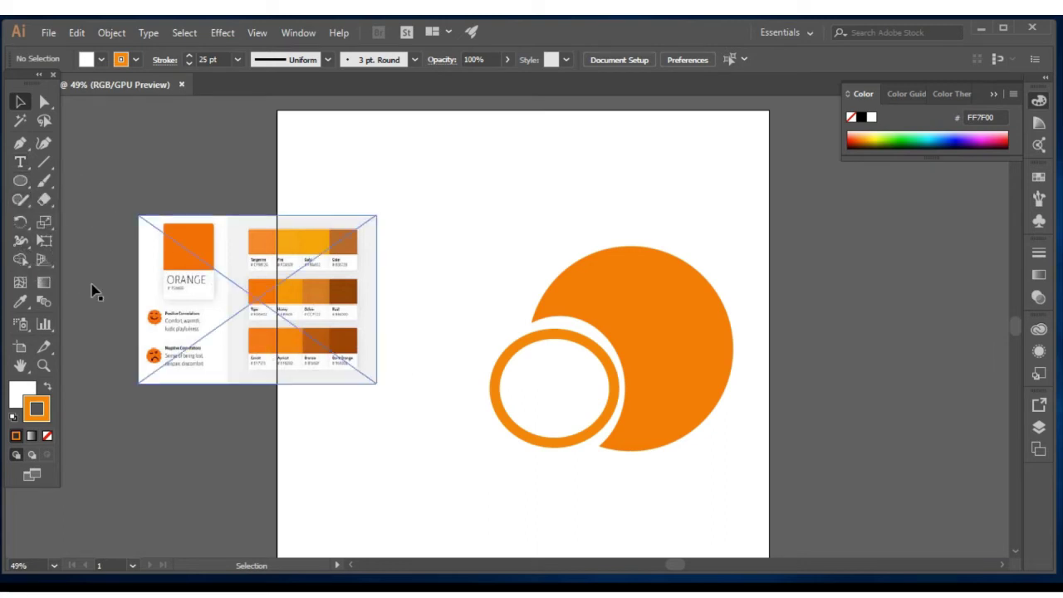
# Sample the first orange swatch in the palette's middle row as the fill colour with the Eyedropper, and activate the Gradient tool.
pyautogui.click(21, 304)
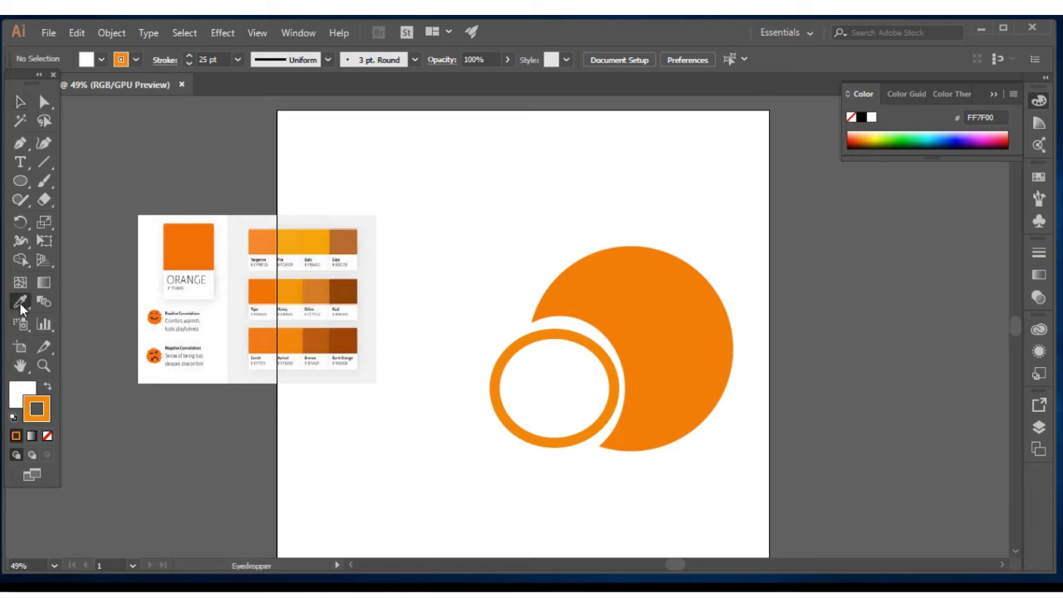
pyautogui.click(265, 290)
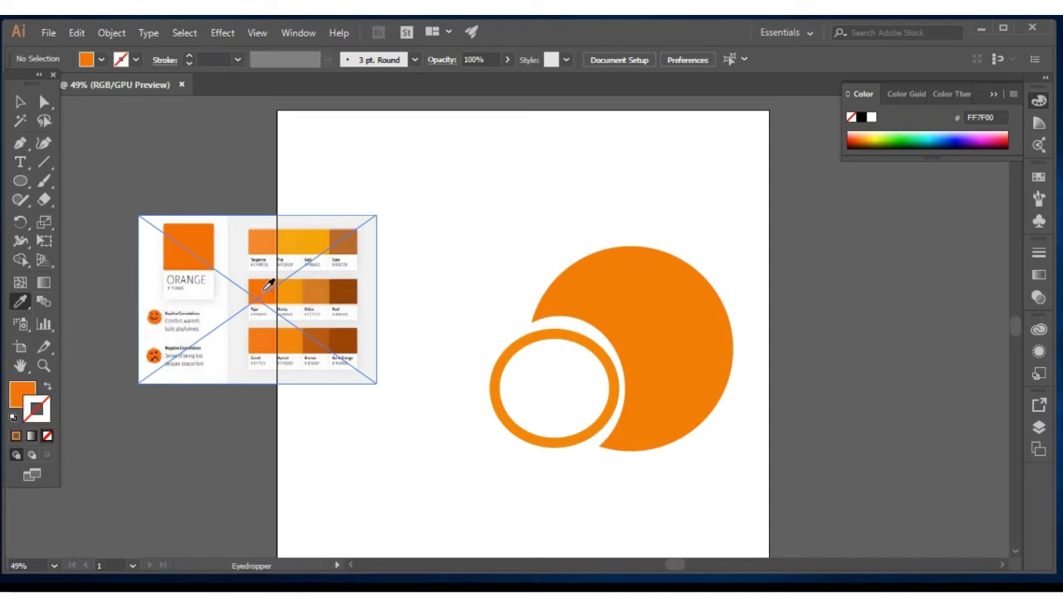
pyautogui.click(39, 281)
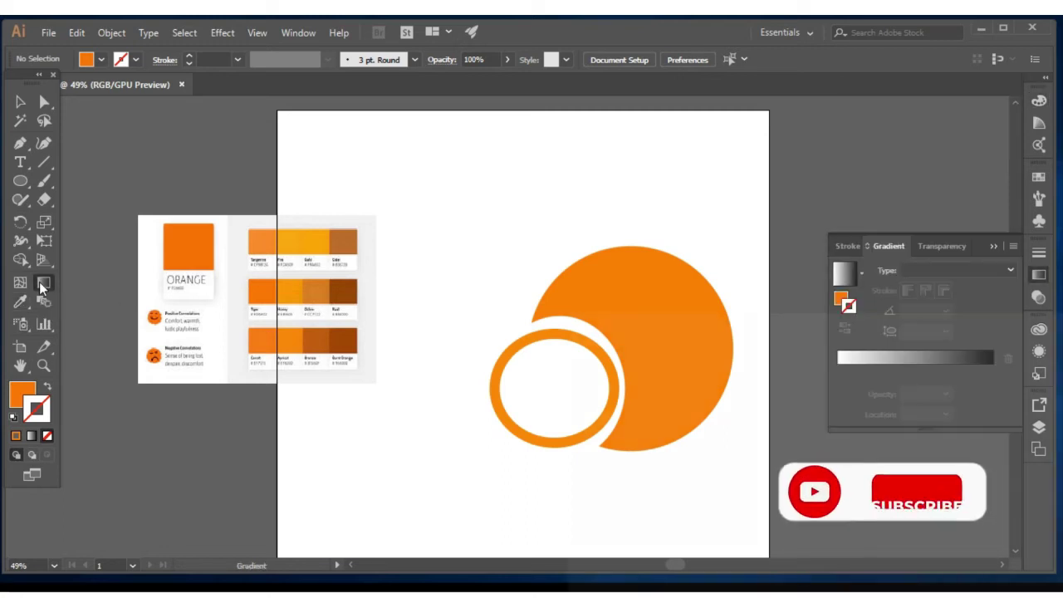
# Copy the sampled fill colour's hex code from the Color Picker and accept the colour.
pyautogui.doubleClick(16, 393)
pyautogui.hotkey('ctrl', 'c')
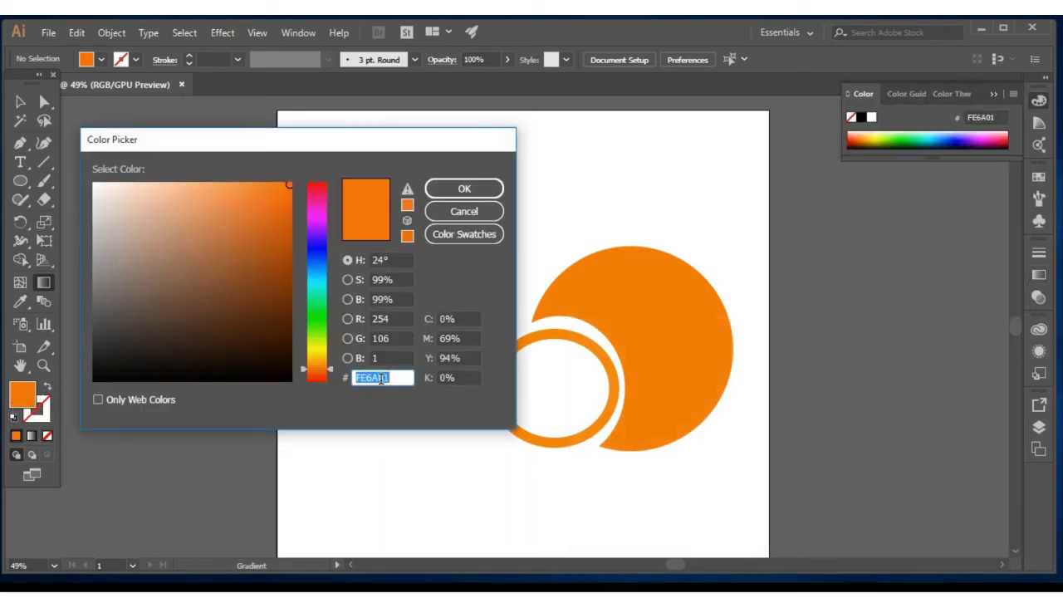
pyautogui.rightClick(381, 378)
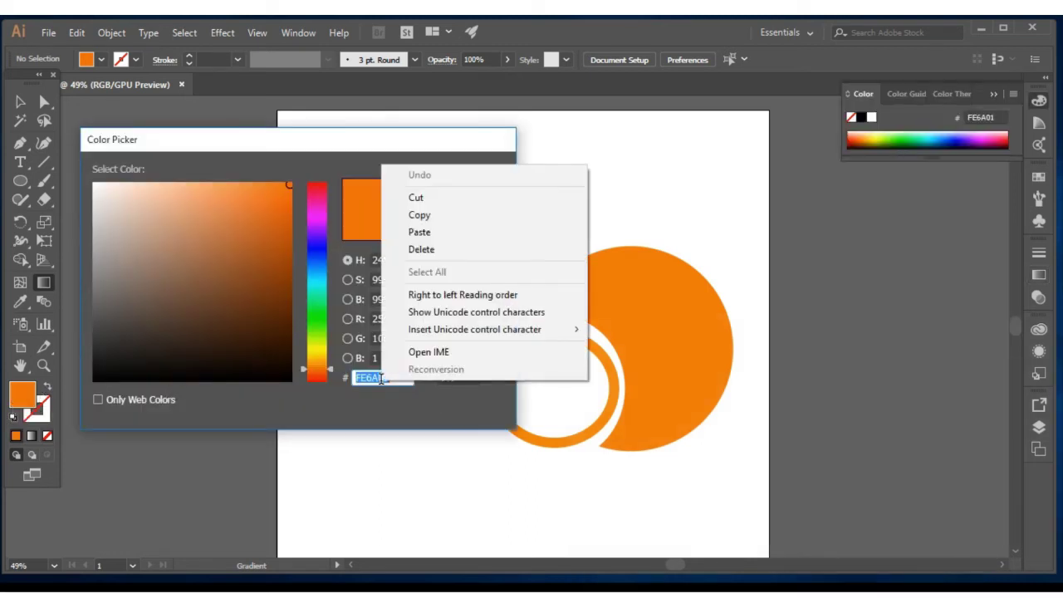
pyautogui.click(420, 215)
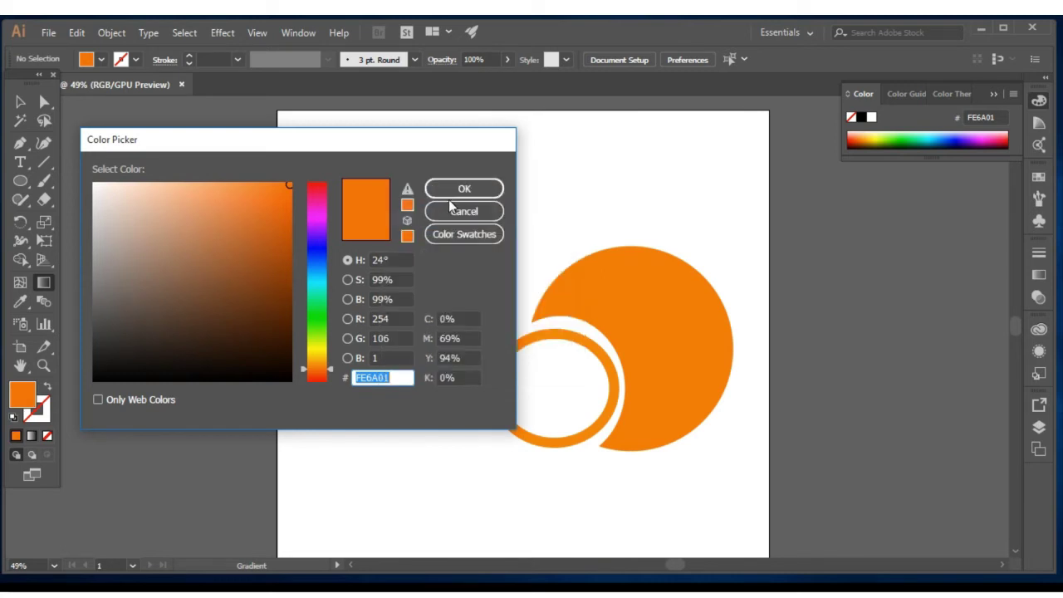
pyautogui.click(451, 193)
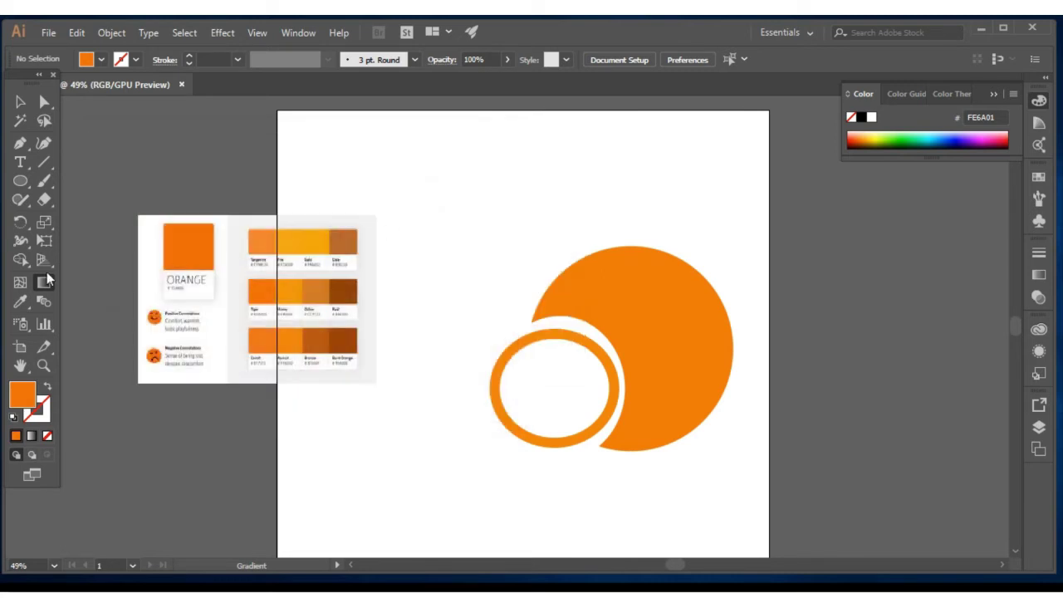
# Apply a linear gradient fill with the Gradient tool and move its starting colour stop to about 12%.
pyautogui.click(43, 284)
pyautogui.doubleClick(39, 288)
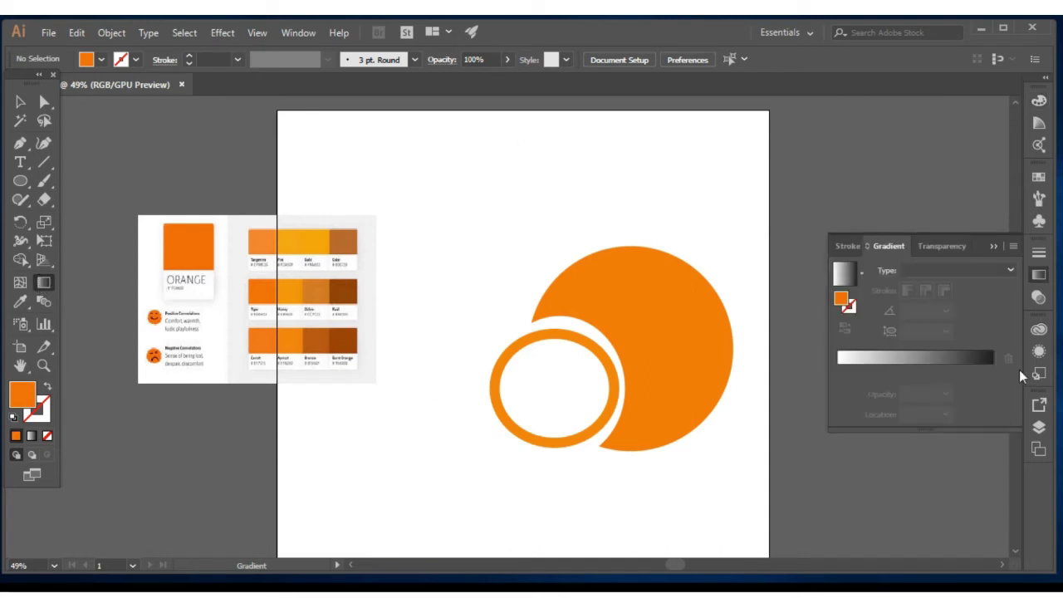
pyautogui.click(848, 363)
pyautogui.moveTo(837, 371); pyautogui.dragTo(852, 372)
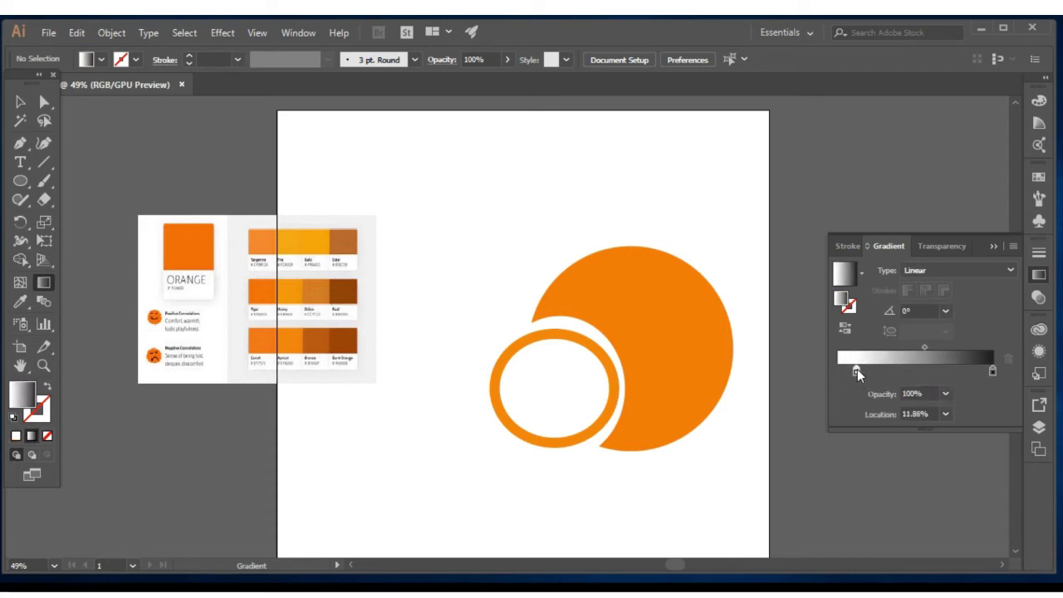
# Set the gradient's starting stop to the orange swatch R=247 G=147 B=30 and shift the stop slightly inward.
pyautogui.doubleClick(856, 369)
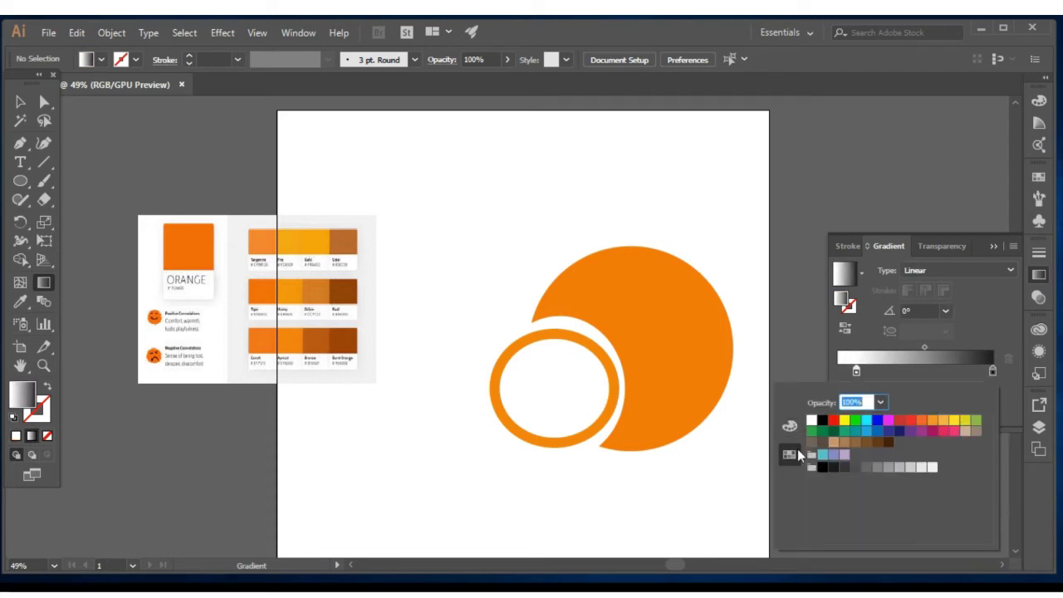
pyautogui.click(925, 421)
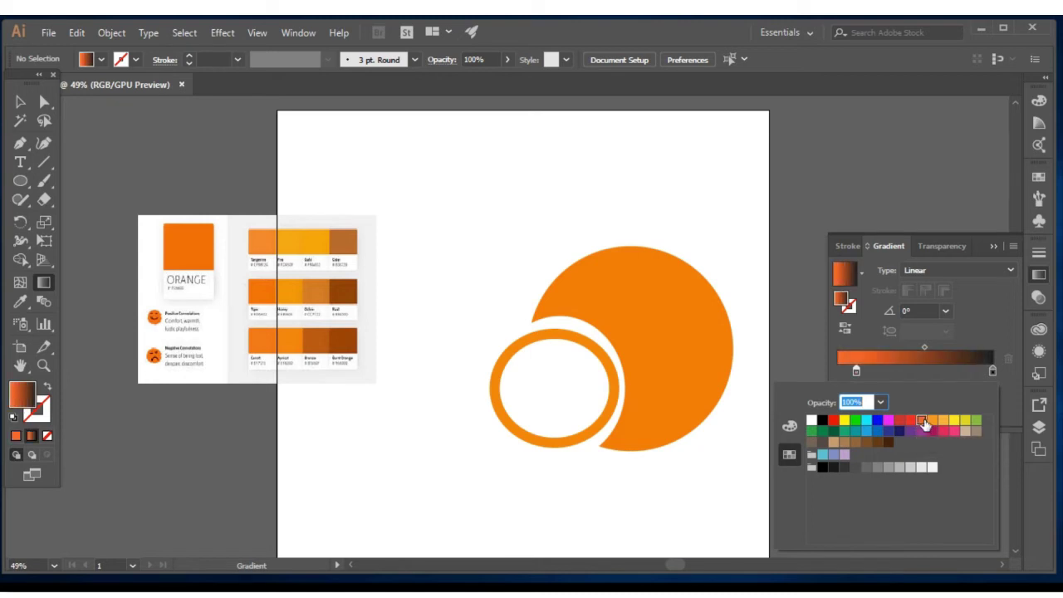
pyautogui.click(930, 421)
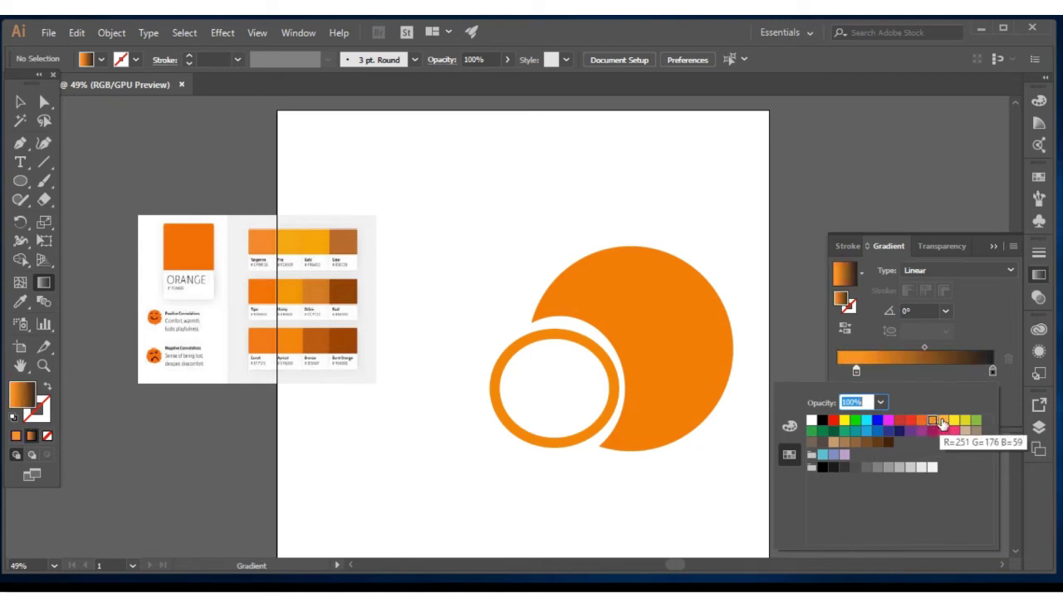
pyautogui.click(941, 420)
pyautogui.click(933, 422)
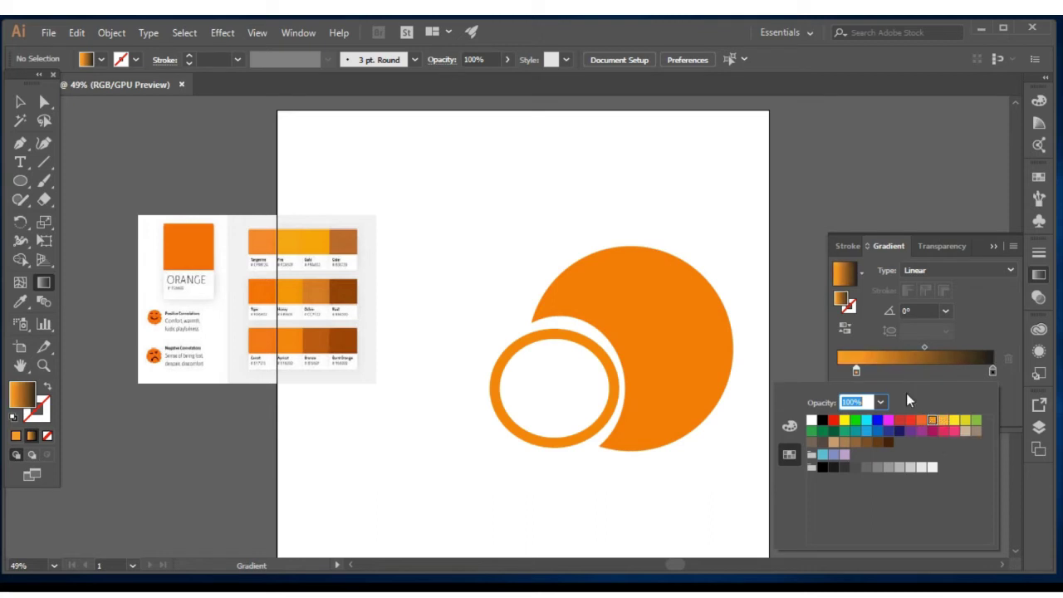
pyautogui.click(863, 376)
pyautogui.moveTo(855, 371); pyautogui.dragTo(860, 371)
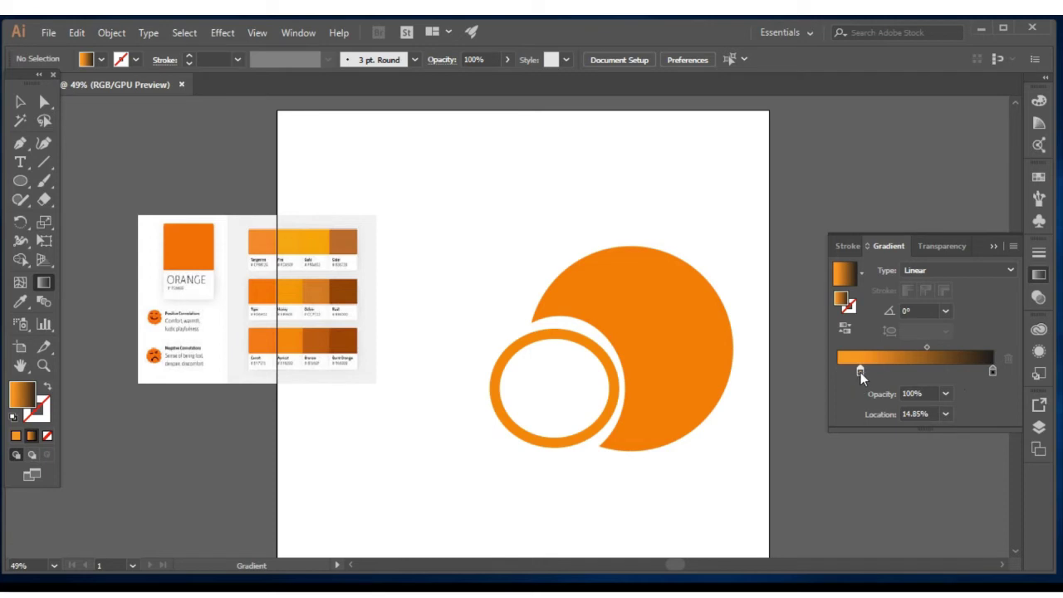
# Paste the copied hex code into the starting stop's colour values and set its red to 250 and green to 132.
pyautogui.doubleClick(859, 371)
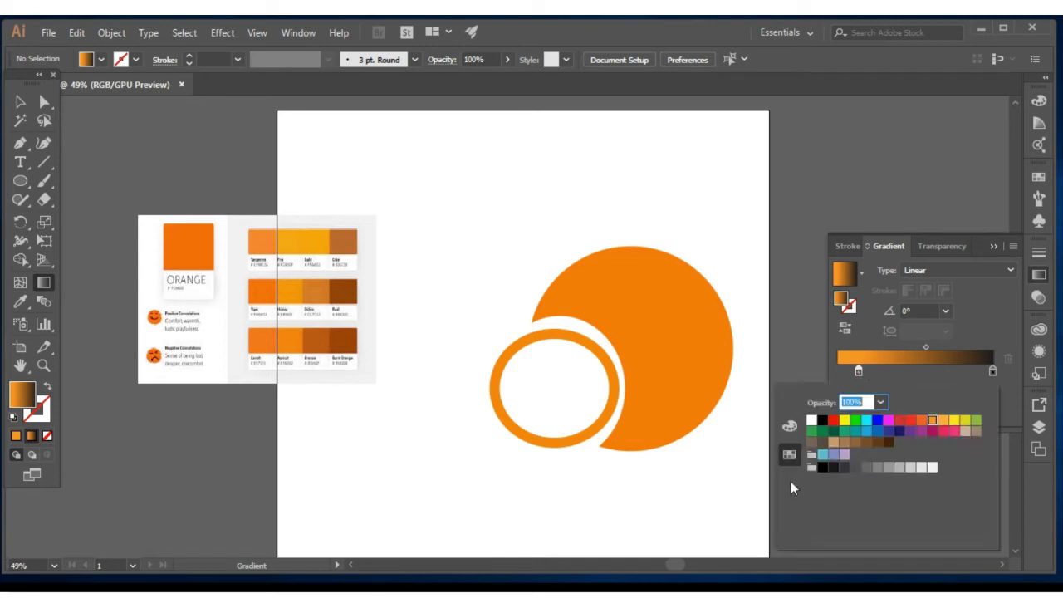
pyautogui.click(789, 427)
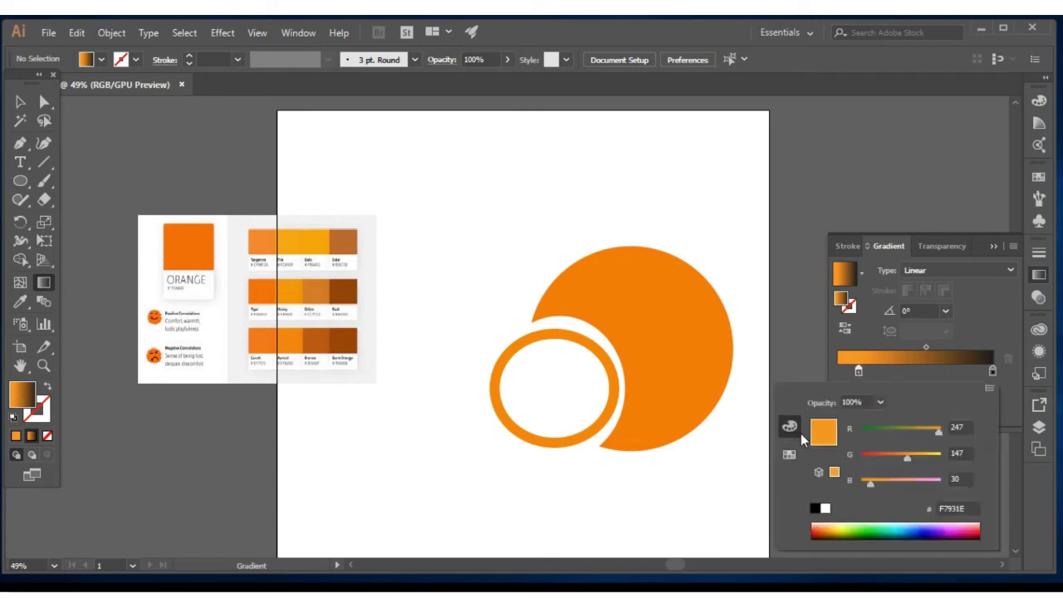
pyautogui.click(963, 508)
pyautogui.press('BackSpace')
pyautogui.rightClick(968, 510)
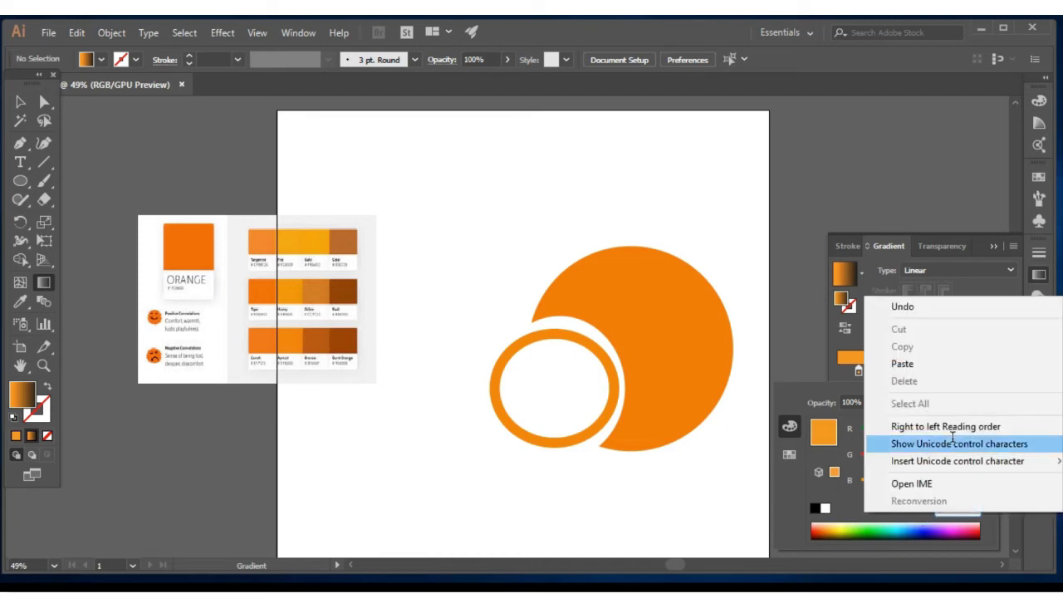
pyautogui.click(901, 364)
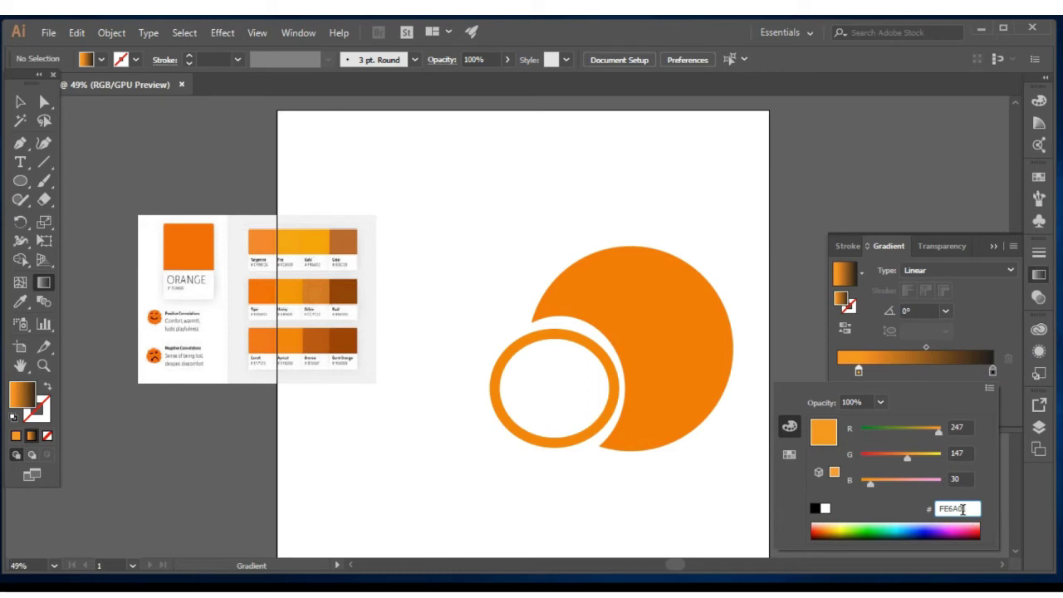
pyautogui.moveTo(967, 508); pyautogui.dragTo(909, 509)
pyautogui.moveTo(939, 432); pyautogui.dragTo(903, 458)
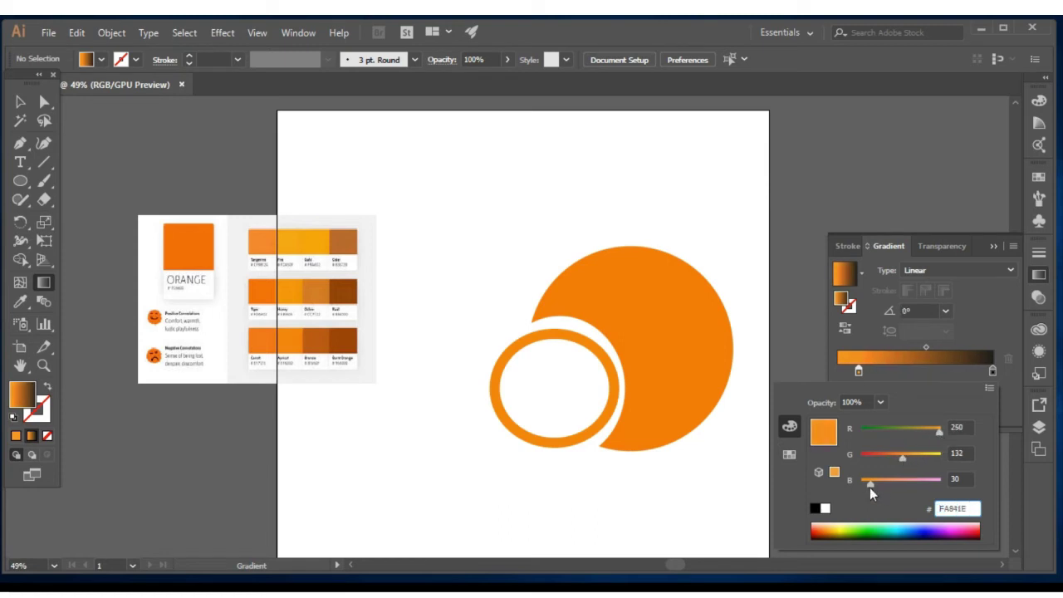
pyautogui.click(857, 370)
# Sample the second swatch in the palette's middle row as the fill with the Eyedropper and copy its hex code from the Color Picker.
pyautogui.click(992, 371)
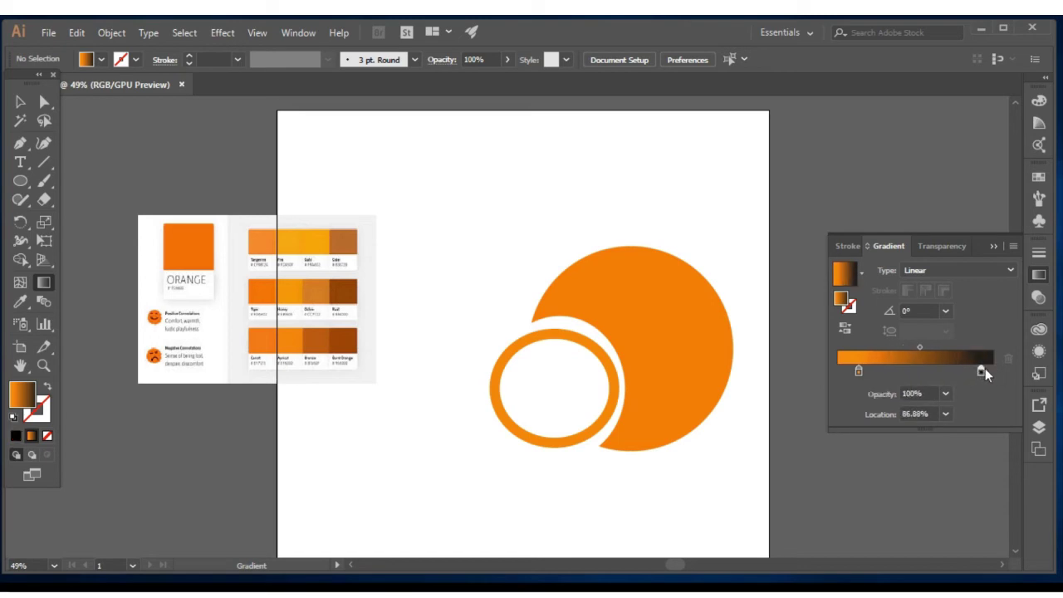
pyautogui.click(18, 303)
pyautogui.doubleClick(19, 303)
pyautogui.click(680, 460)
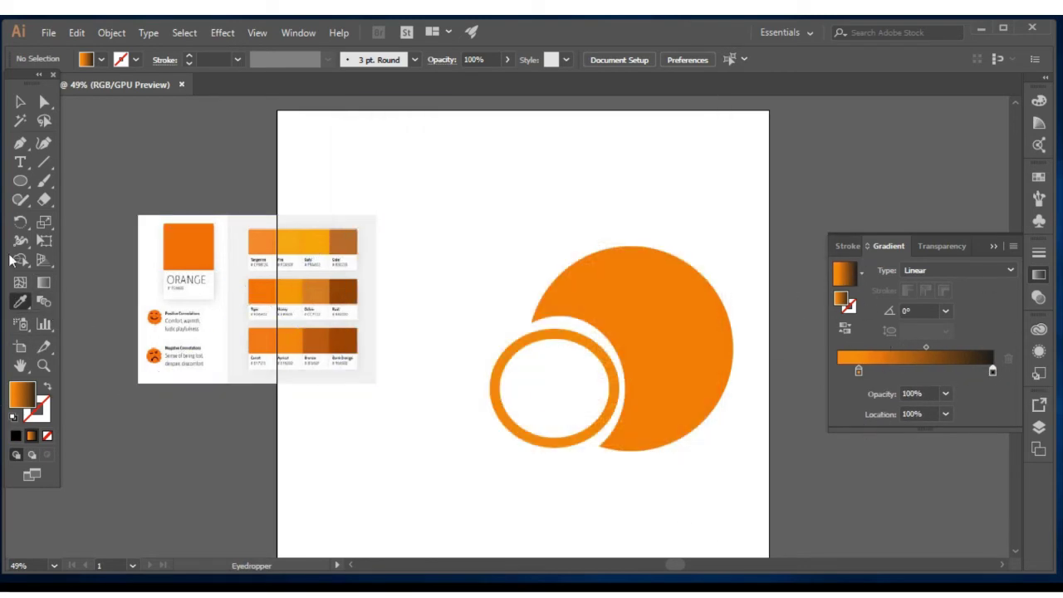
pyautogui.click(100, 60)
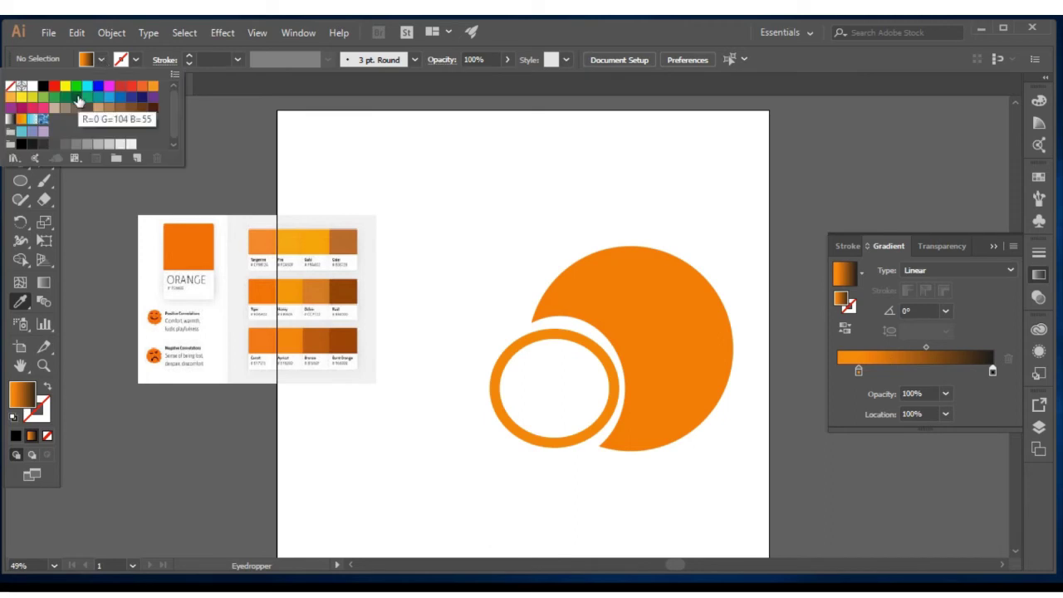
pyautogui.click(288, 295)
pyautogui.click(290, 294)
pyautogui.doubleClick(17, 400)
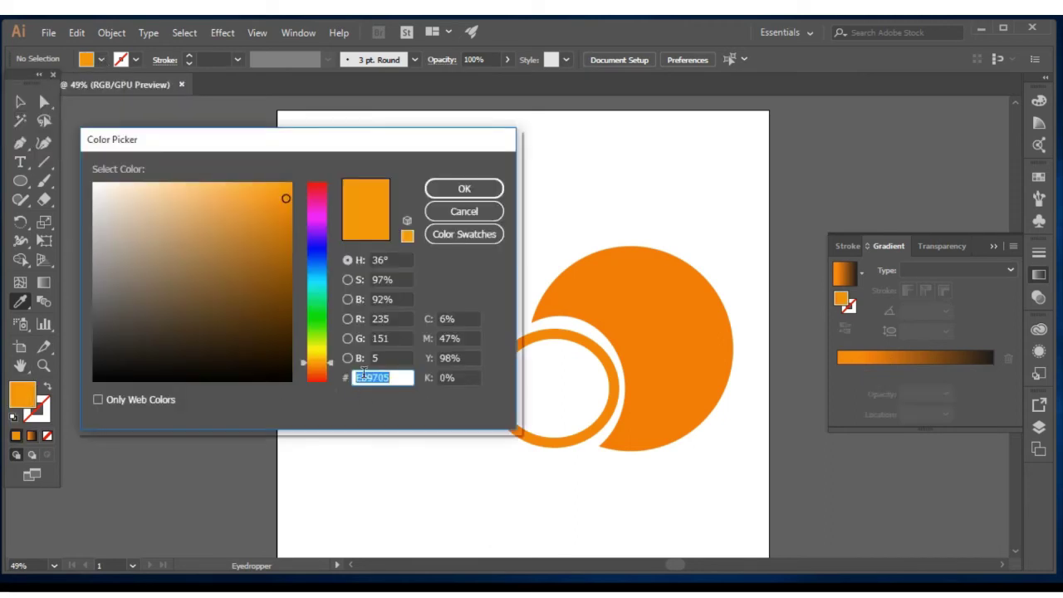
pyautogui.rightClick(363, 375)
pyautogui.click(404, 213)
pyautogui.click(464, 188)
# Recolour the gradient's black end stop with an orange swatch.
pyautogui.click(993, 371)
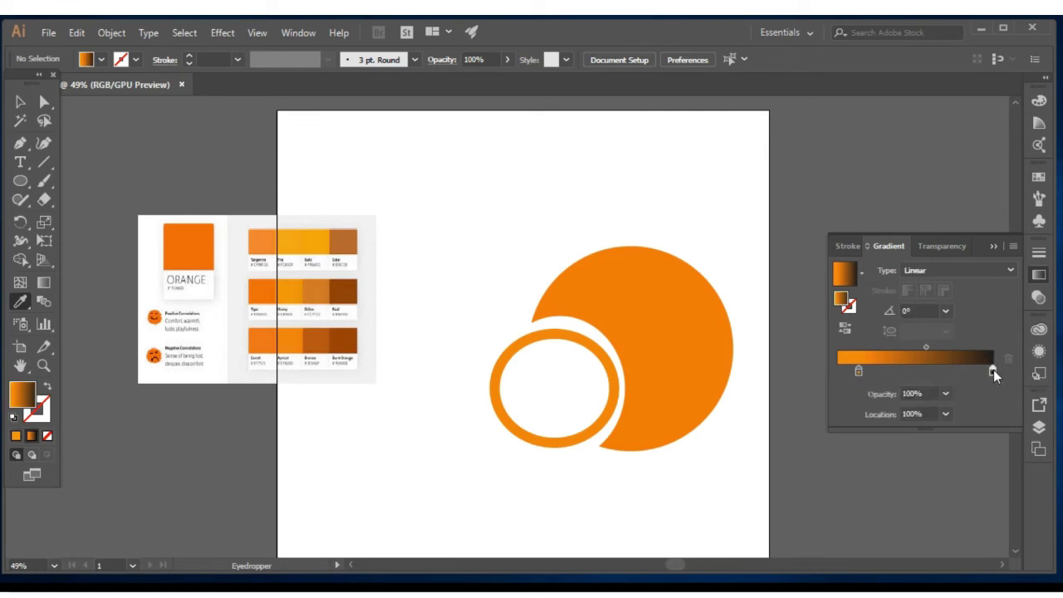
pyautogui.doubleClick(993, 371)
pyautogui.click(789, 454)
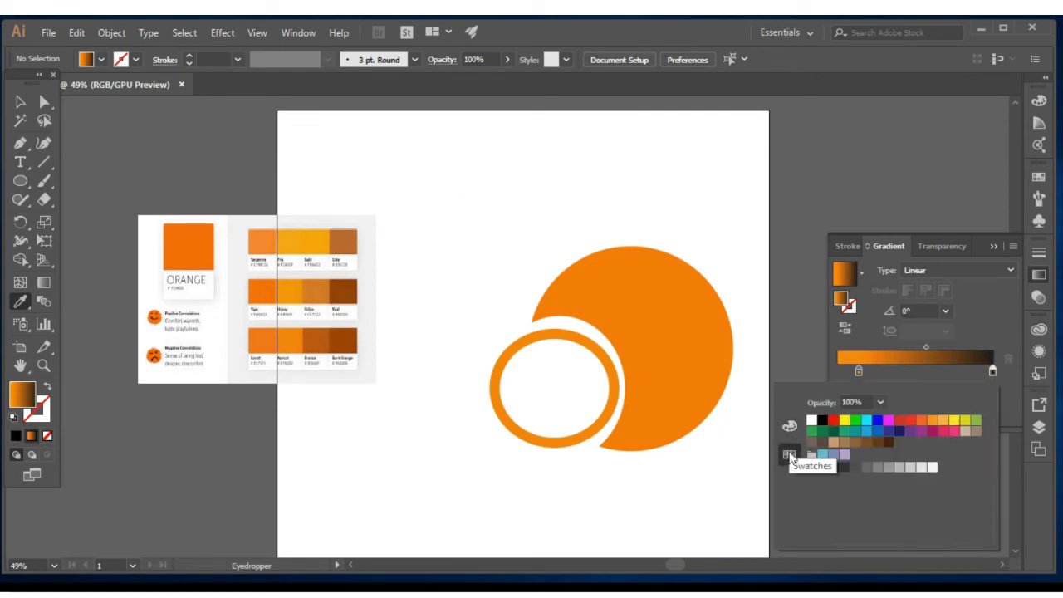
pyautogui.click(944, 427)
pyautogui.click(992, 370)
pyautogui.moveTo(993, 371)
pyautogui.mouseDown()
pyautogui.moveTo(899, 368)
pyautogui.moveTo(996, 372)
pyautogui.mouseUp()
# Add a yellow colour stop between the gradient's two orange stops.
pyautogui.click(981, 368)
pyautogui.doubleClick(915, 372)
pyautogui.click(923, 397)
# Arrange the gradient stops with orange at about 23%, yellow near the middle and orange at about 80%.
pyautogui.moveTo(858, 371); pyautogui.dragTo(894, 371)
pyautogui.moveTo(992, 372); pyautogui.dragTo(902, 371)
pyautogui.moveTo(893, 371); pyautogui.dragTo(875, 372)
pyautogui.moveTo(946, 370); pyautogui.dragTo(975, 372)
pyautogui.moveTo(901, 372); pyautogui.dragTo(850, 371)
pyautogui.moveTo(874, 371); pyautogui.dragTo(904, 372)
pyautogui.click(876, 373)
pyautogui.hotkey('ctrl', 'z')
pyautogui.moveTo(975, 371); pyautogui.dragTo(951, 371)
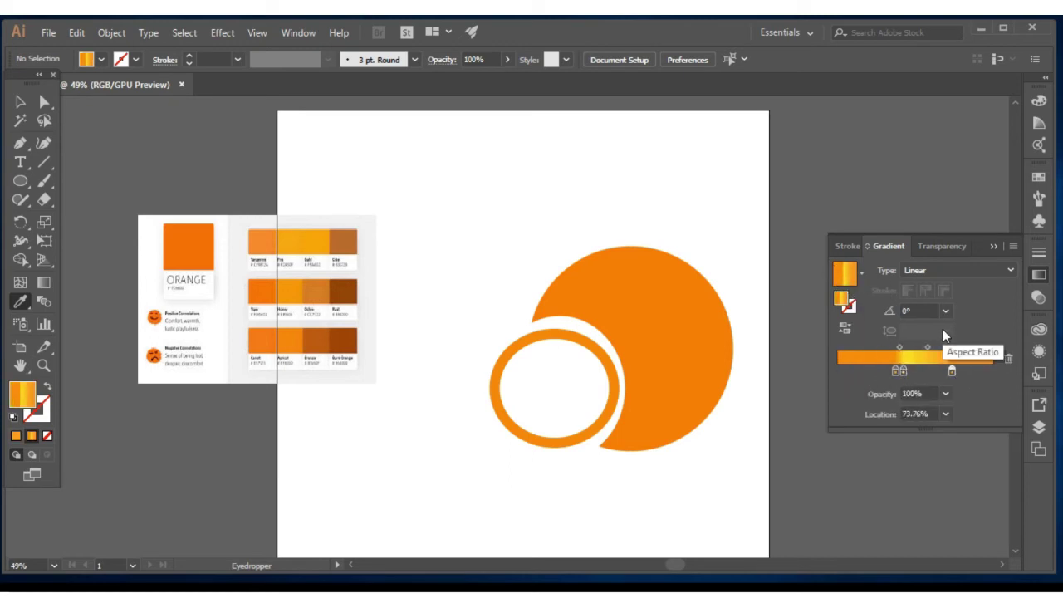
pyautogui.moveTo(902, 371); pyautogui.dragTo(877, 371)
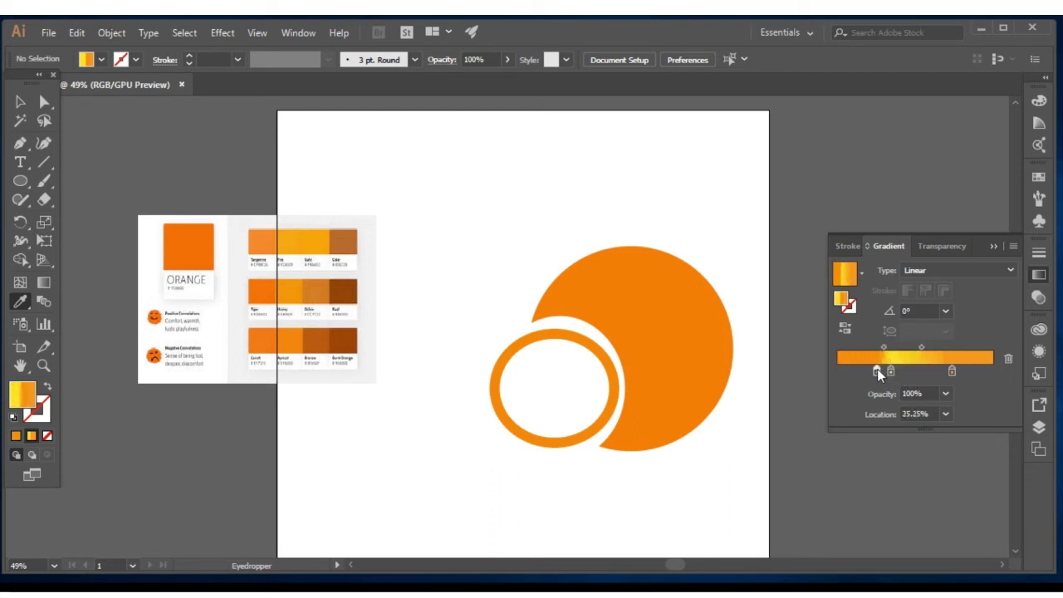
pyautogui.moveTo(950, 371)
pyautogui.mouseDown()
pyautogui.moveTo(903, 367)
pyautogui.moveTo(940, 367)
pyautogui.moveTo(914, 380)
pyautogui.moveTo(962, 371)
pyautogui.mouseUp()
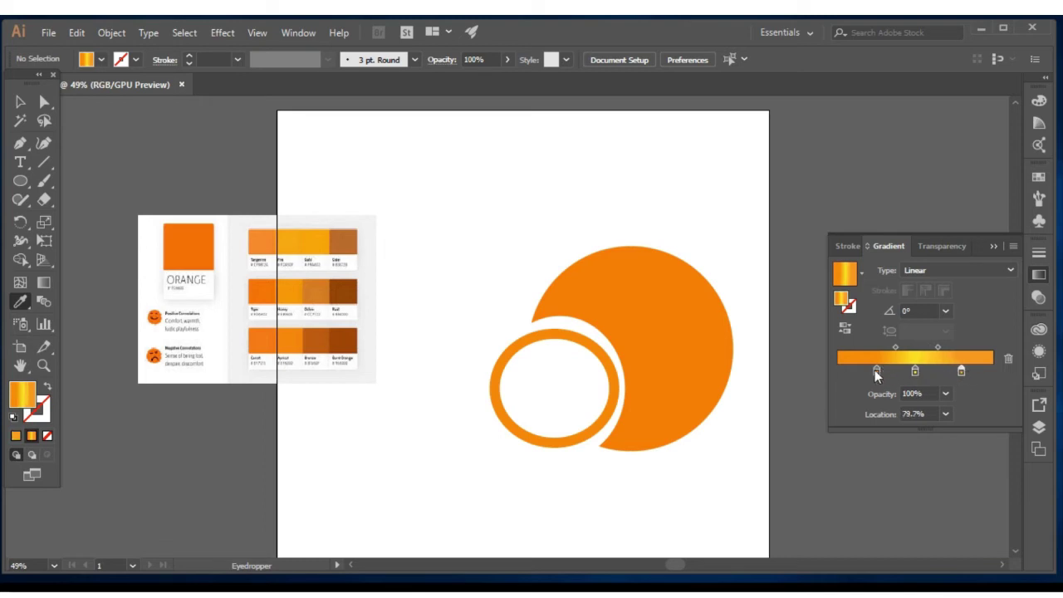
pyautogui.moveTo(875, 371); pyautogui.dragTo(871, 371)
# Draw a gradient-filled circle centred inside the small ring and enlarge it, leaving a narrow white gap around it.
pyautogui.moveTo(20, 181); pyautogui.dragTo(55, 214)
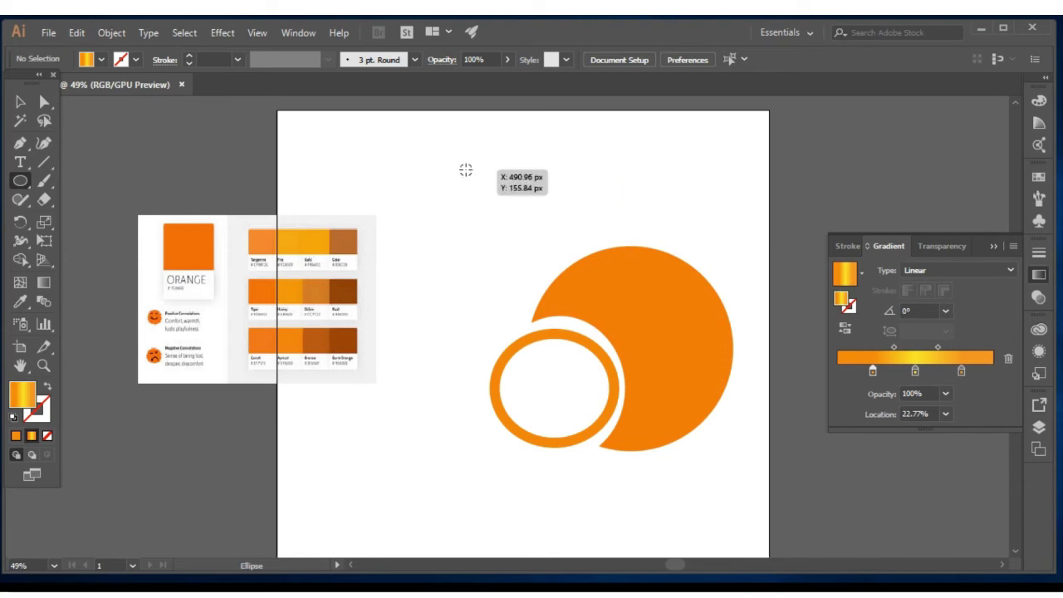
pyautogui.moveTo(470, 148); pyautogui.dragTo(556, 398)
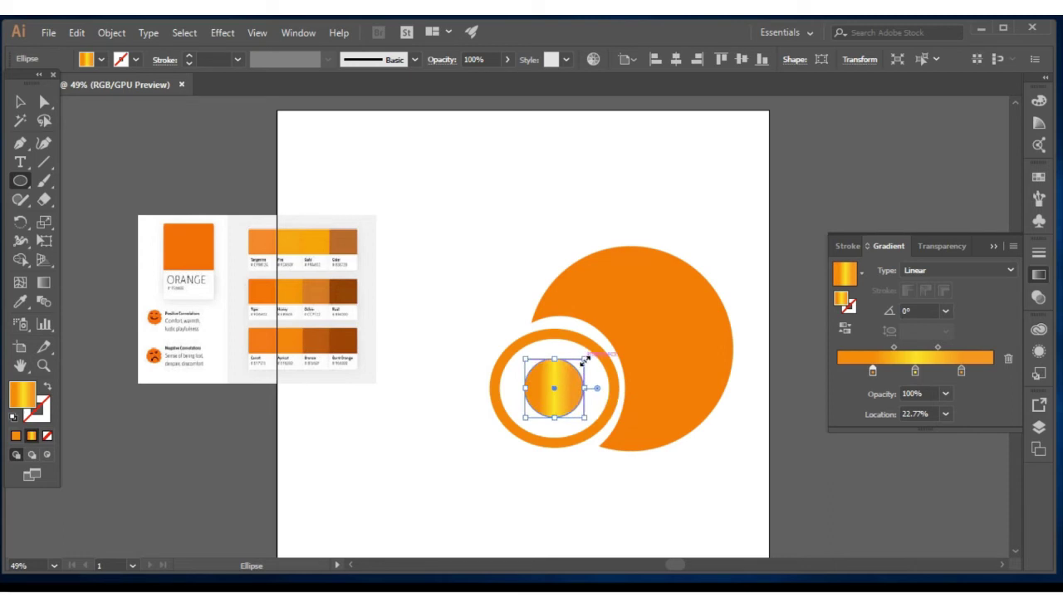
pyautogui.moveTo(589, 353); pyautogui.dragTo(595, 348)
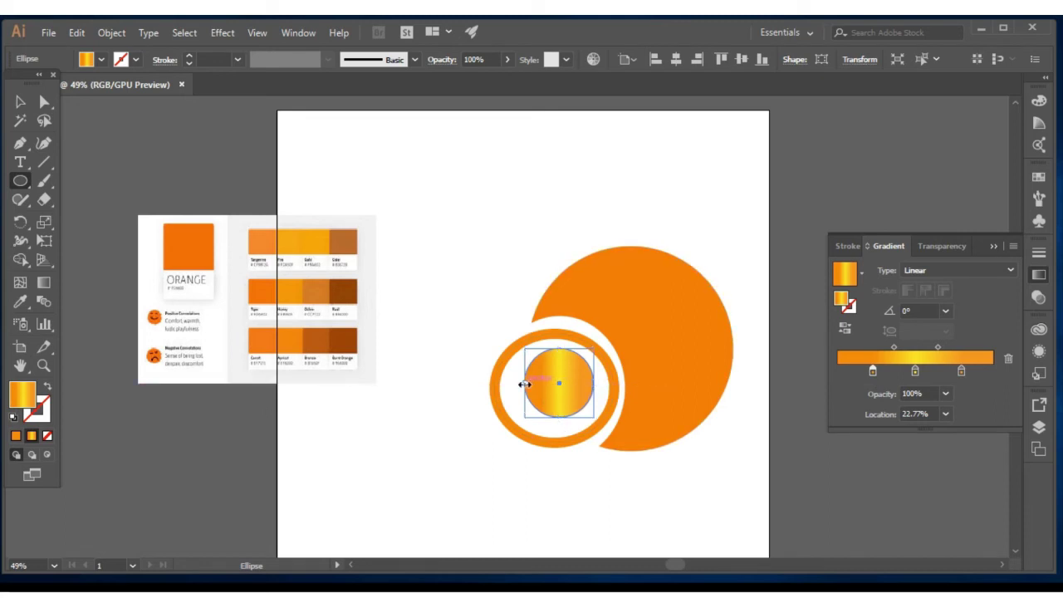
pyautogui.moveTo(525, 383); pyautogui.dragTo(513, 385)
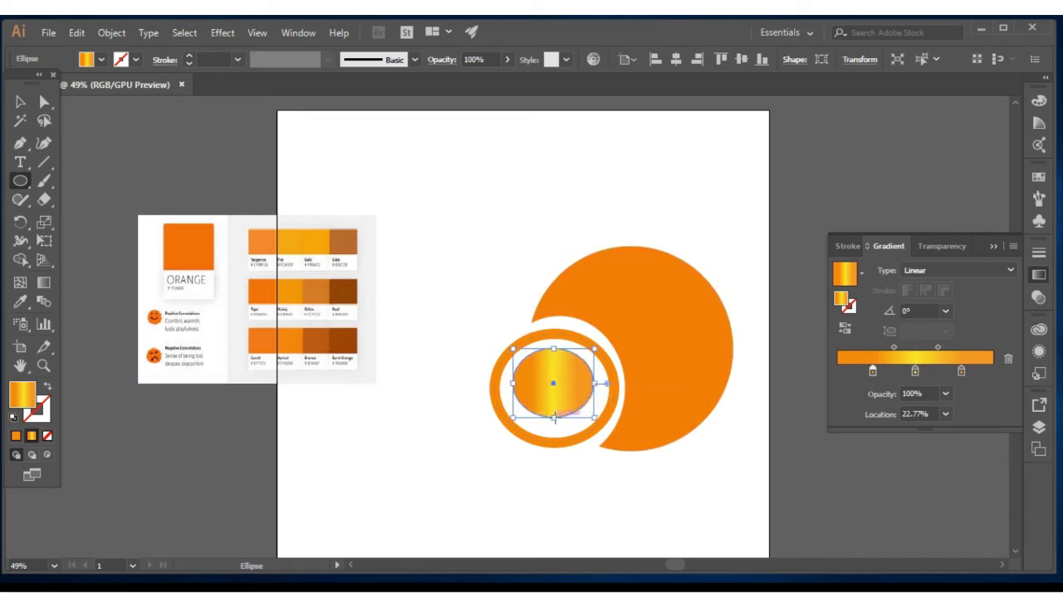
pyautogui.moveTo(553, 418); pyautogui.dragTo(553, 430)
# Draw a square about 180 px wide in the artboard's empty upper area and fill it with white.
pyautogui.moveTo(19, 182); pyautogui.dragTo(90, 180)
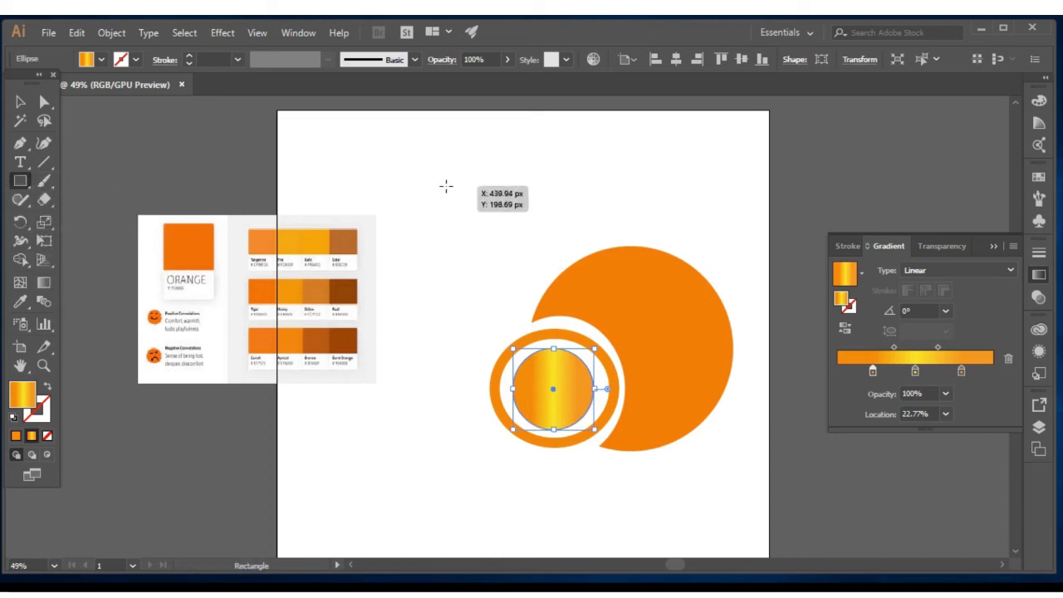
pyautogui.moveTo(446, 186); pyautogui.dragTo(481, 221)
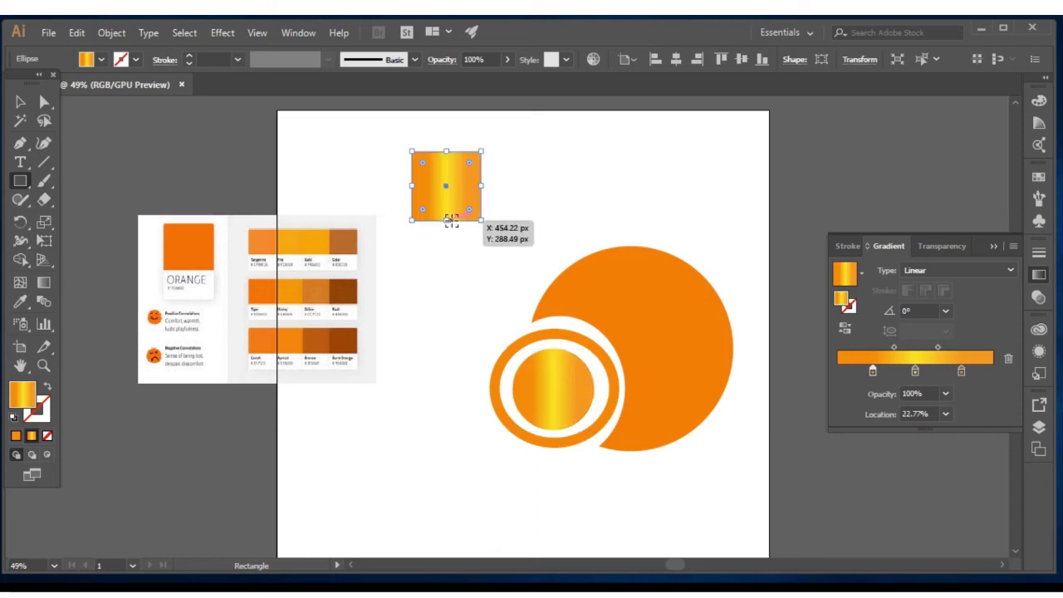
pyautogui.click(101, 60)
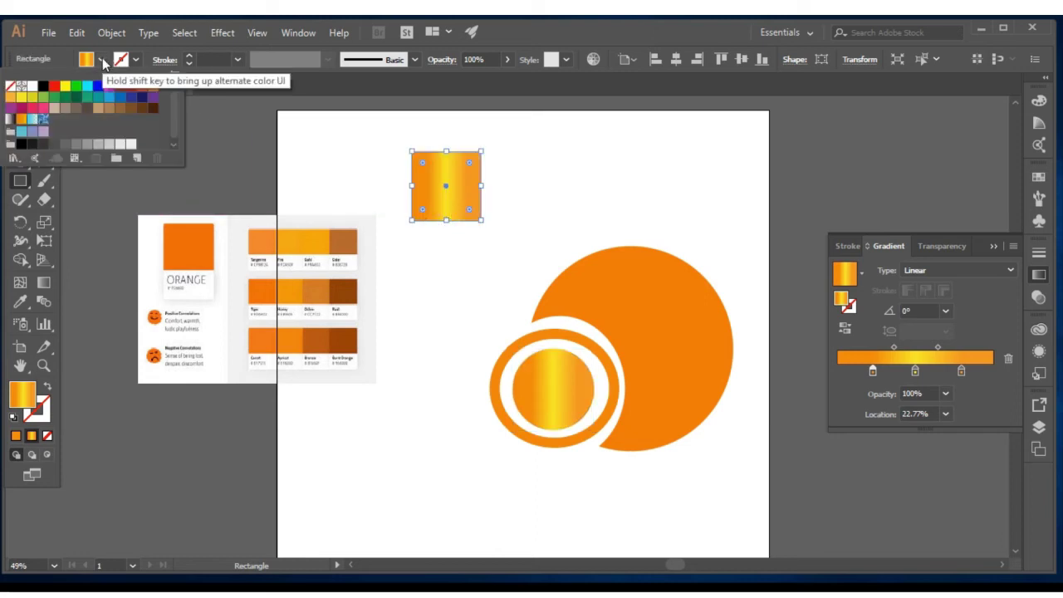
pyautogui.click(21, 86)
# Narrow the white square into a thin vertical strip and place it across the centre of the gradient circle.
pyautogui.moveTo(473, 220); pyautogui.dragTo(552, 429)
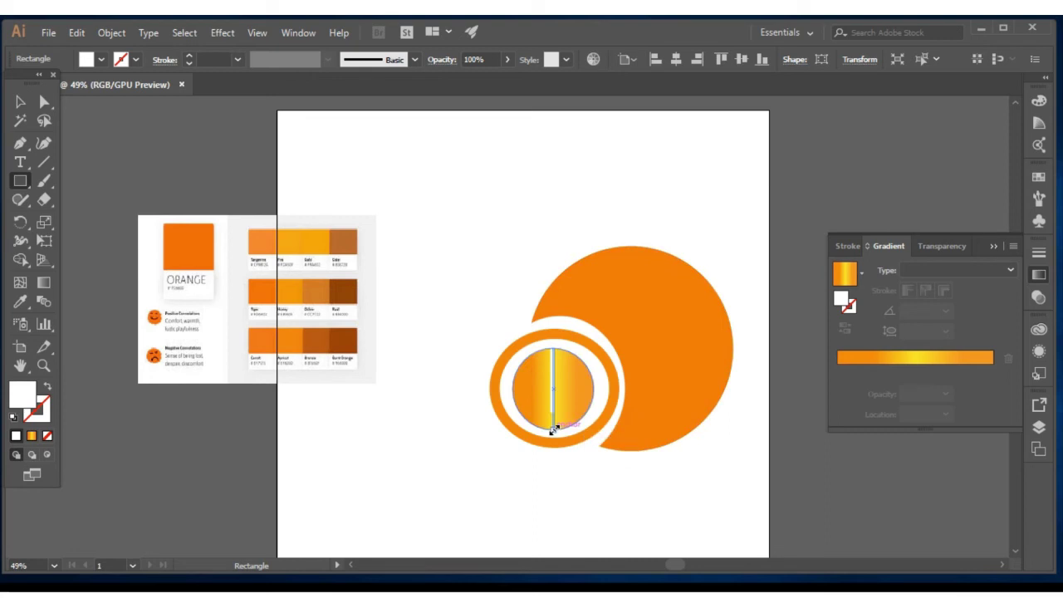
pyautogui.click(268, 288)
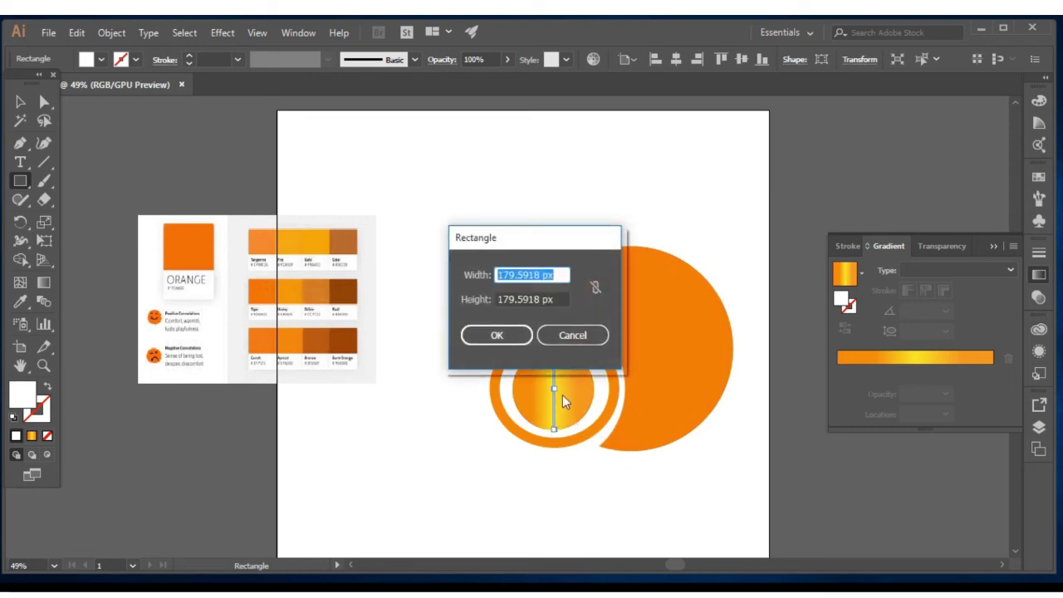
pyautogui.click(571, 335)
# Duplicate the white strip and rotate the copies about the circle's centre, one horizontal and one along each diagonal.
pyautogui.click(20, 102)
pyautogui.click(212, 290)
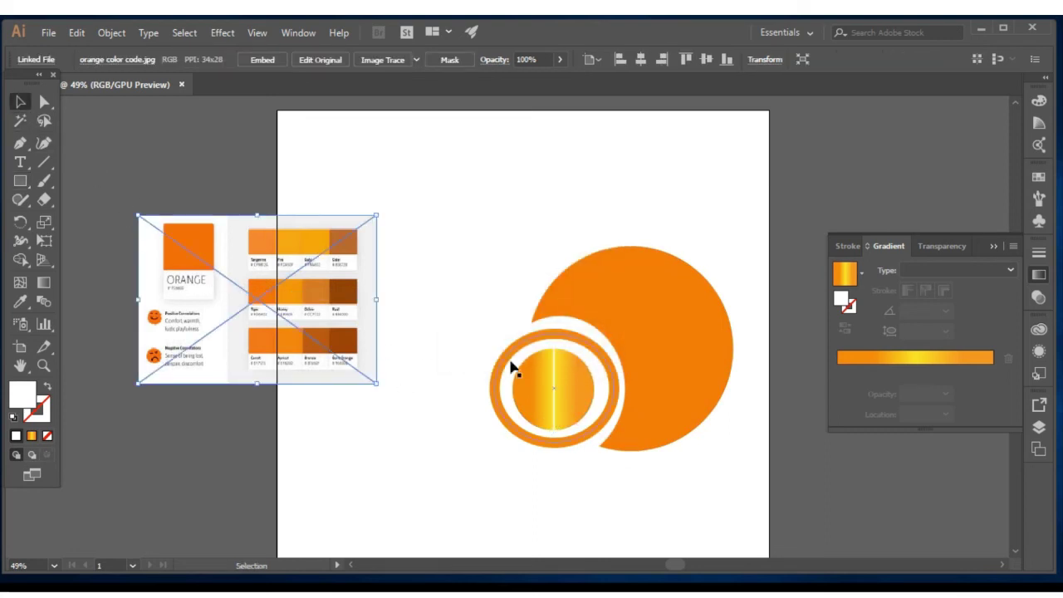
pyautogui.click(552, 403)
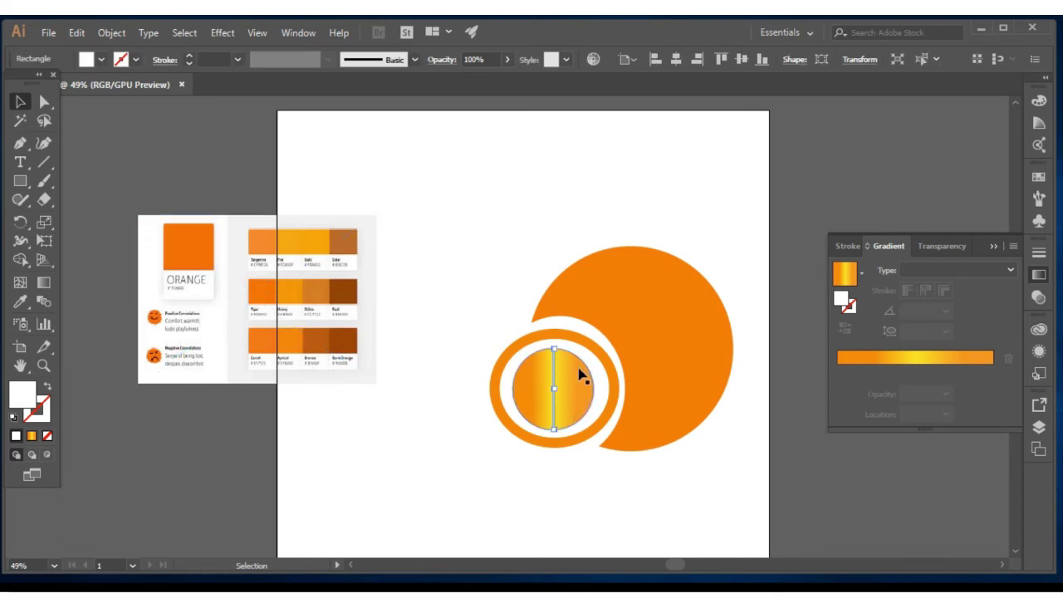
pyautogui.press('a')
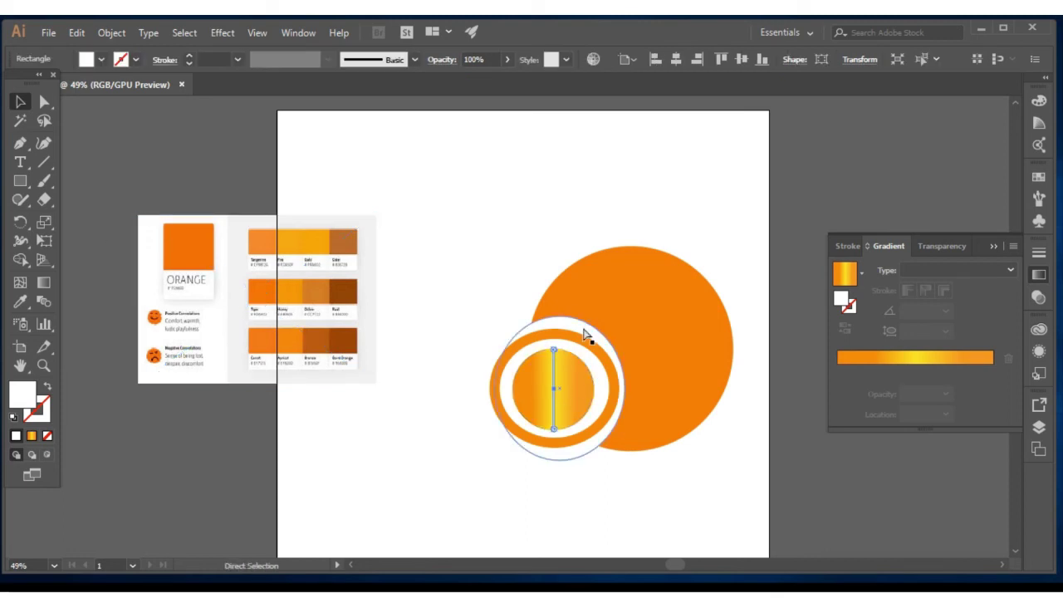
pyautogui.press('v')
pyautogui.moveTo(553, 340); pyautogui.dragTo(481, 387)
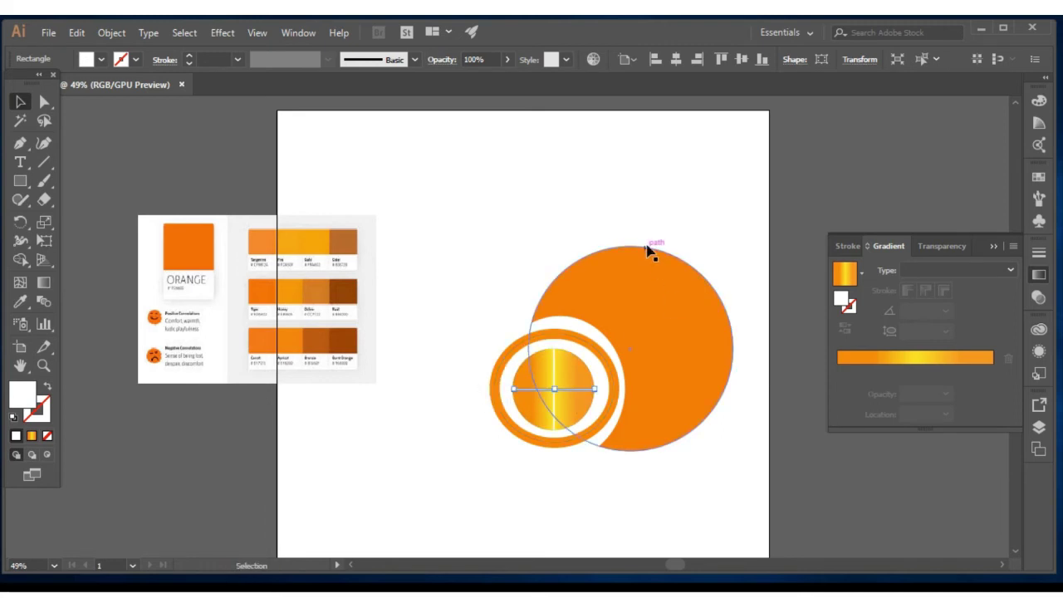
pyautogui.moveTo(593, 386); pyautogui.dragTo(522, 357)
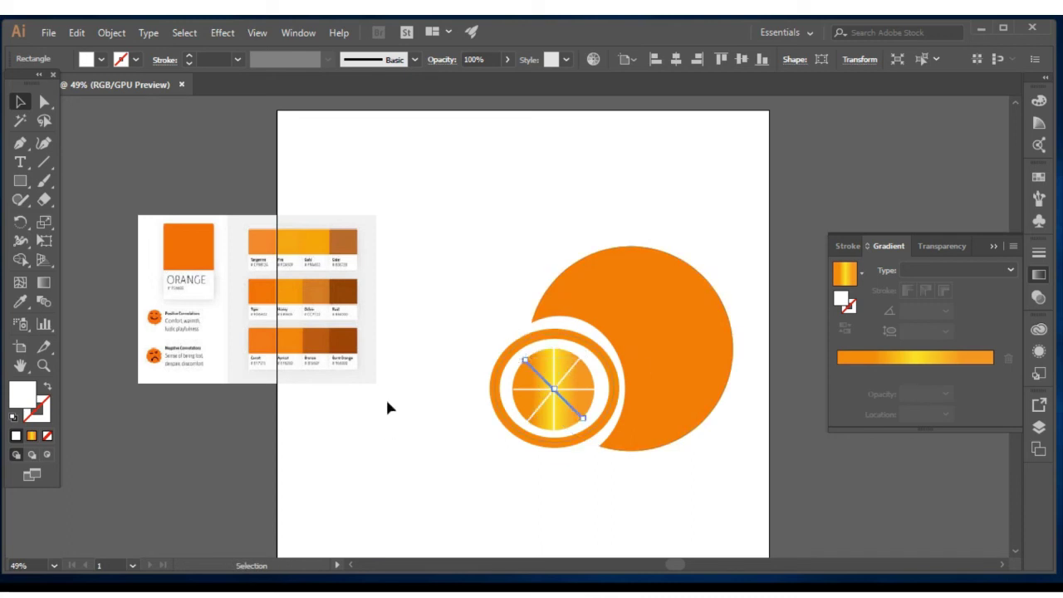
# Delete the orange colour palette reference image overlapping the artboard's edge.
pyautogui.click(258, 275)
pyautogui.press('Delete')
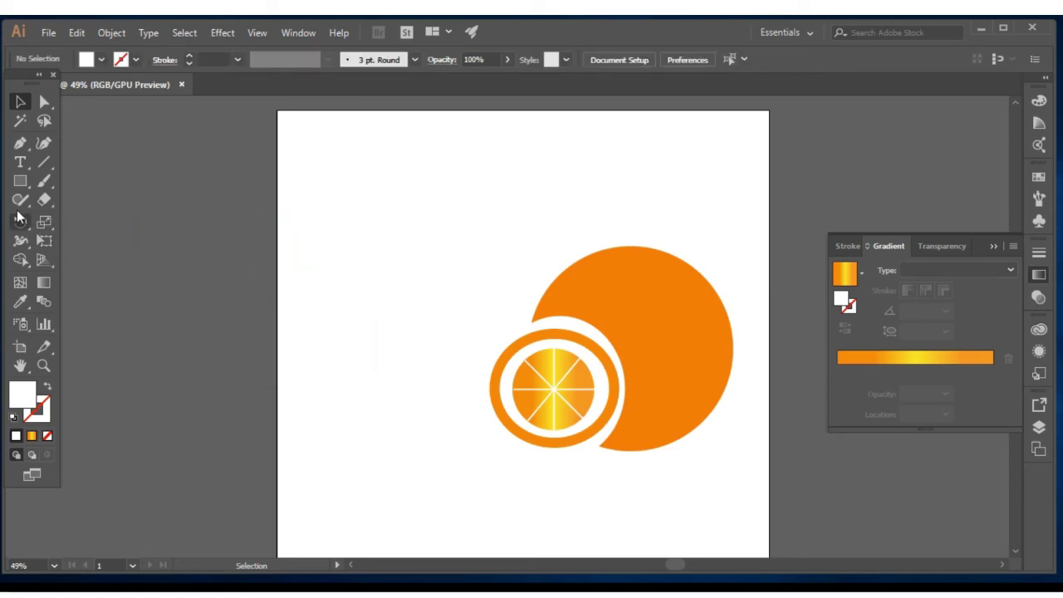
# Draw a square in the artboard's empty upper-left area, fill it with dark green and shrink it slightly.
pyautogui.moveTo(14, 183); pyautogui.dragTo(51, 187)
pyautogui.moveTo(341, 233); pyautogui.dragTo(374, 285)
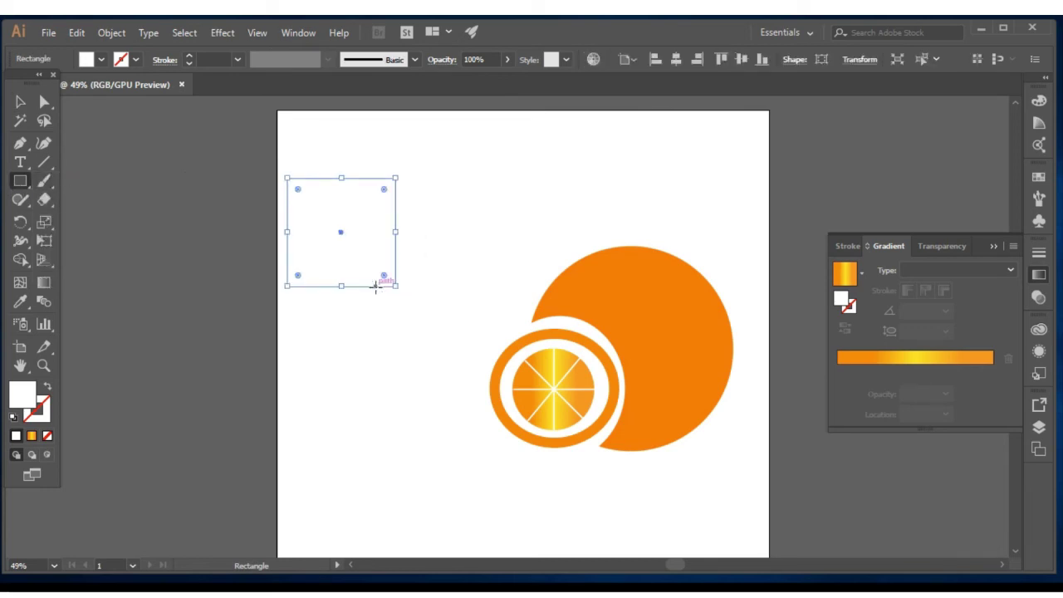
pyautogui.click(101, 60)
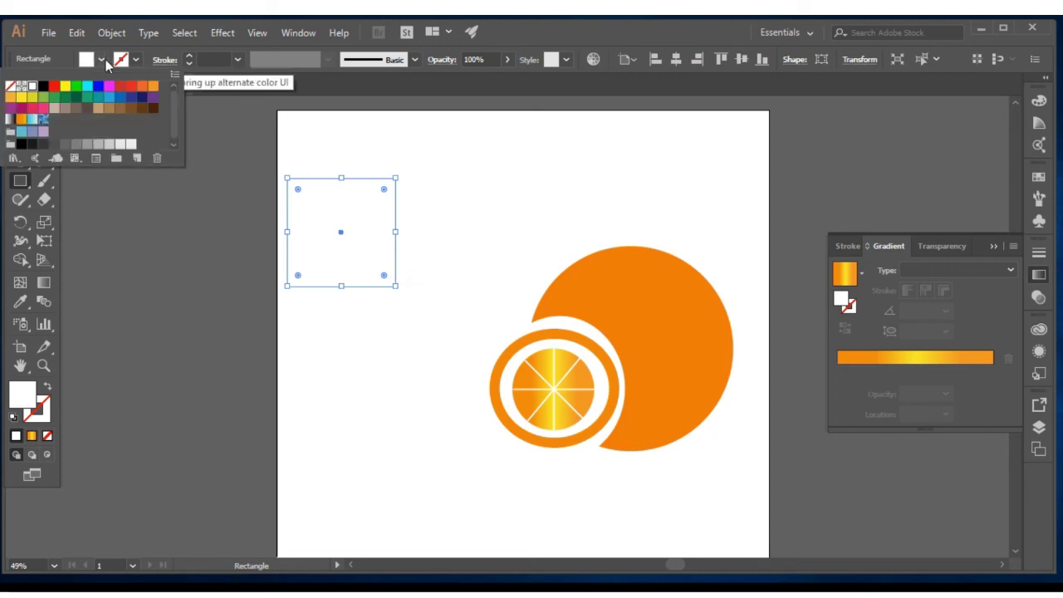
pyautogui.click(65, 97)
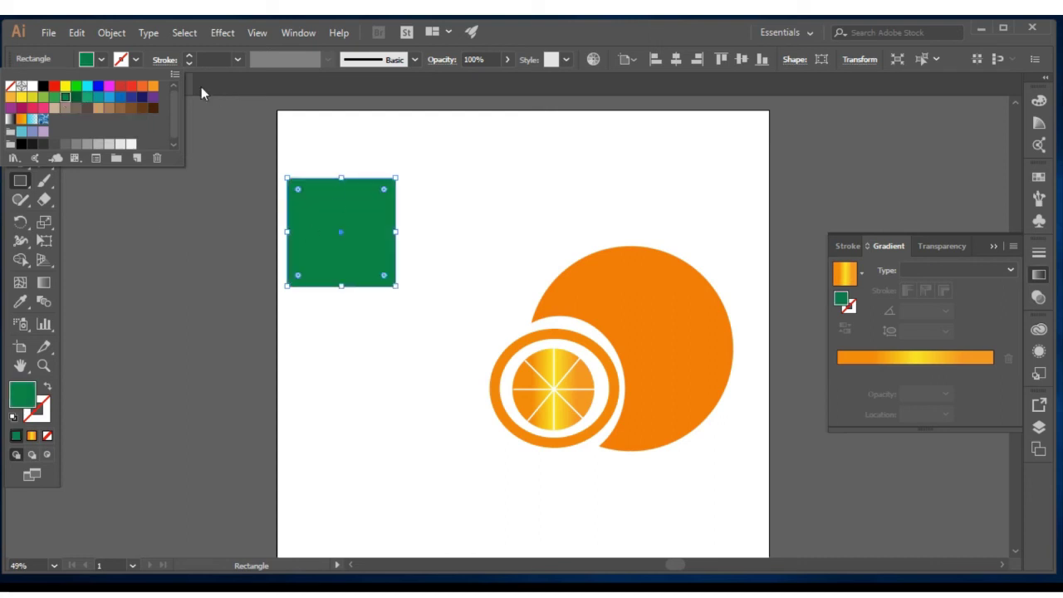
pyautogui.click(398, 288)
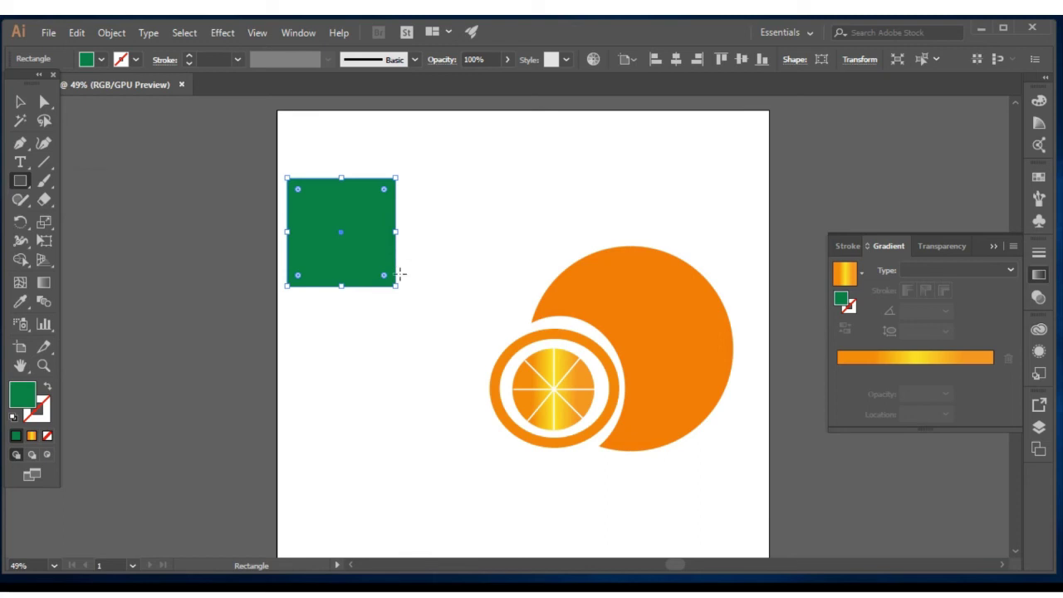
pyautogui.moveTo(396, 286); pyautogui.dragTo(373, 264)
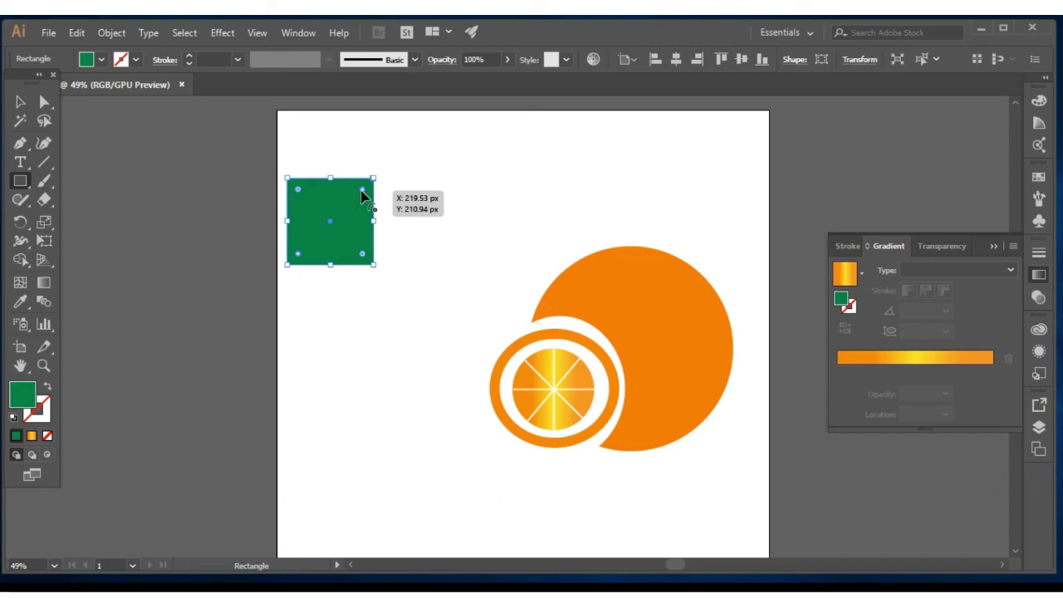
# Round two opposite corners of the green square fully into a leaf shape and place its lower tip just above the large orange circle.
pyautogui.moveTo(353, 196); pyautogui.dragTo(256, 254)
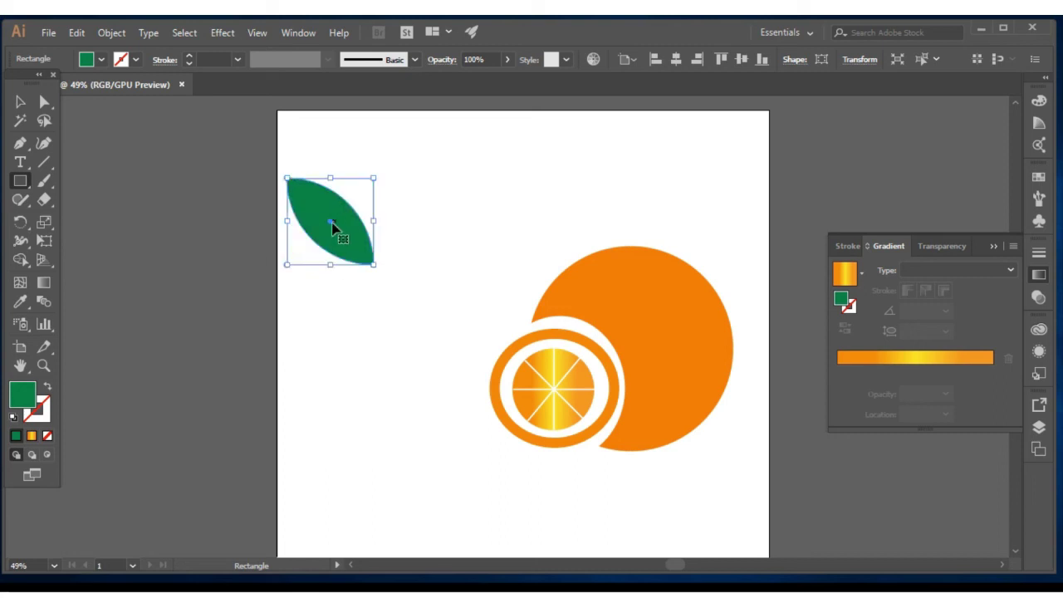
pyautogui.moveTo(339, 224); pyautogui.dragTo(587, 205)
pyautogui.moveTo(543, 156)
pyautogui.mouseDown()
pyautogui.moveTo(550, 166)
pyautogui.moveTo(544, 158)
pyautogui.mouseUp()
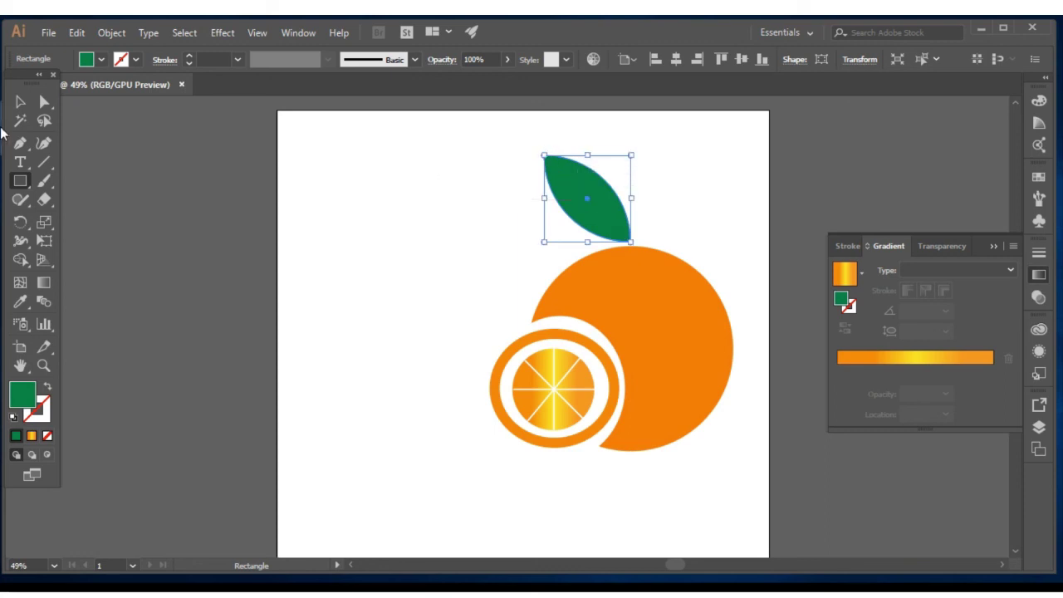
# Draw a second green square about 147 px wide in the empty upper area and round two opposite corners fully into a smaller leaf.
pyautogui.moveTo(20, 181); pyautogui.dragTo(83, 180)
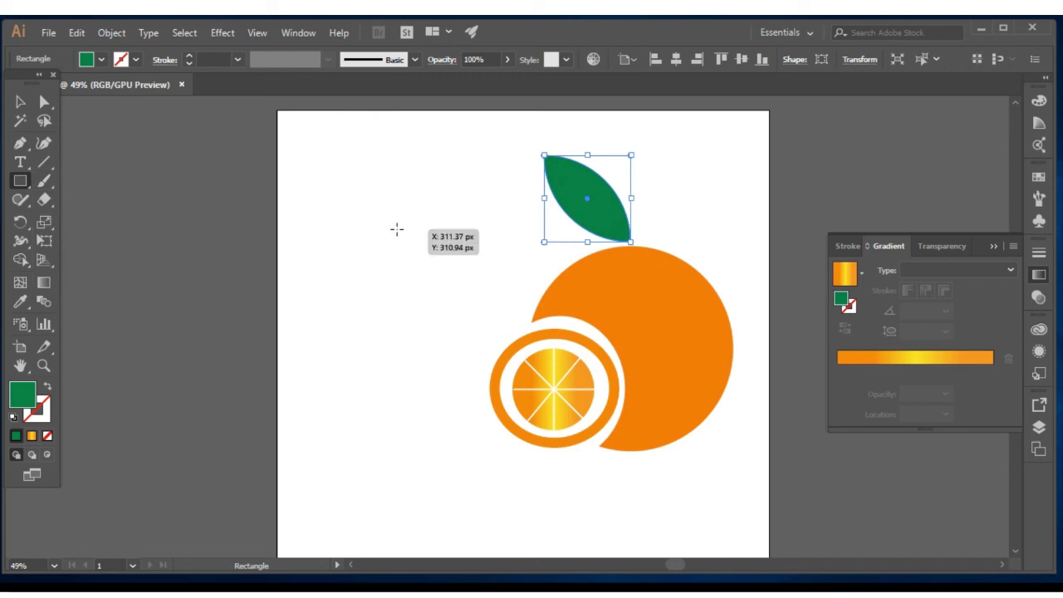
pyautogui.moveTo(397, 229); pyautogui.dragTo(426, 257)
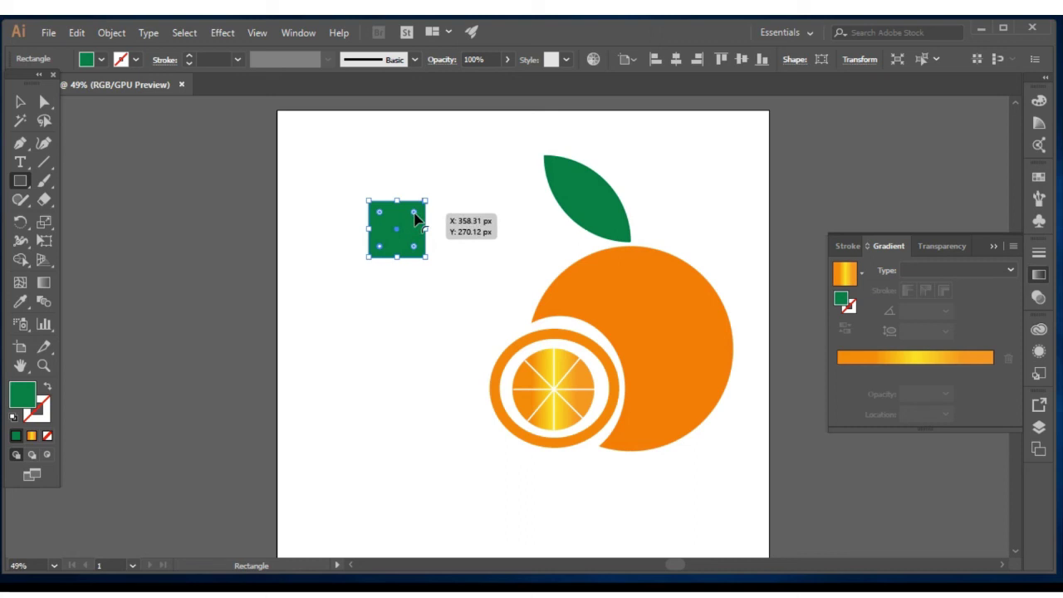
pyautogui.moveTo(414, 212); pyautogui.dragTo(353, 268)
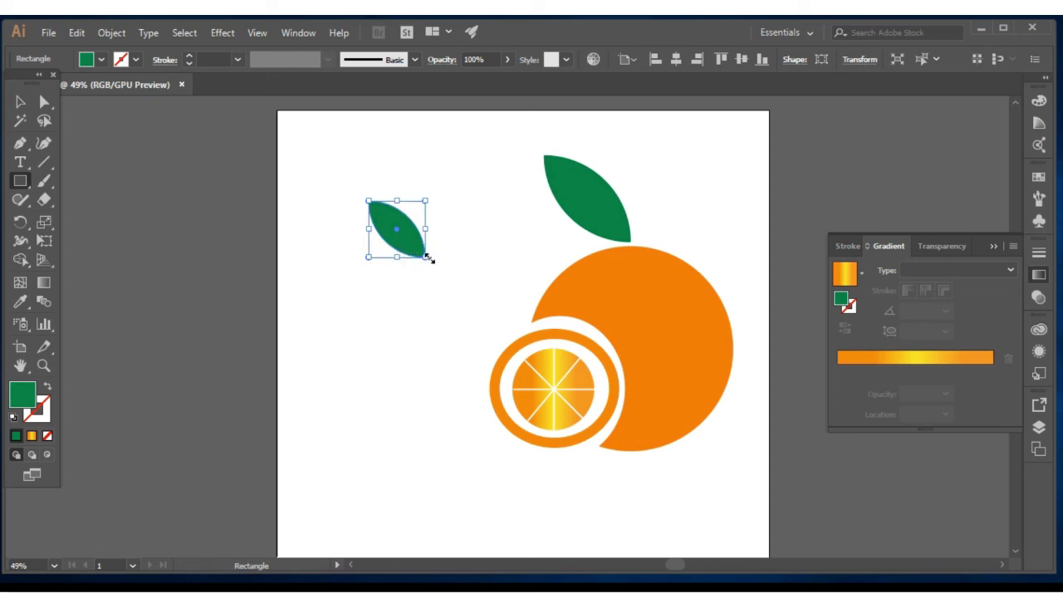
# Rotate the small leaf so it points up to the right and place it above the orange, beside the large leaf's base.
pyautogui.moveTo(430, 258); pyautogui.dragTo(674, 229)
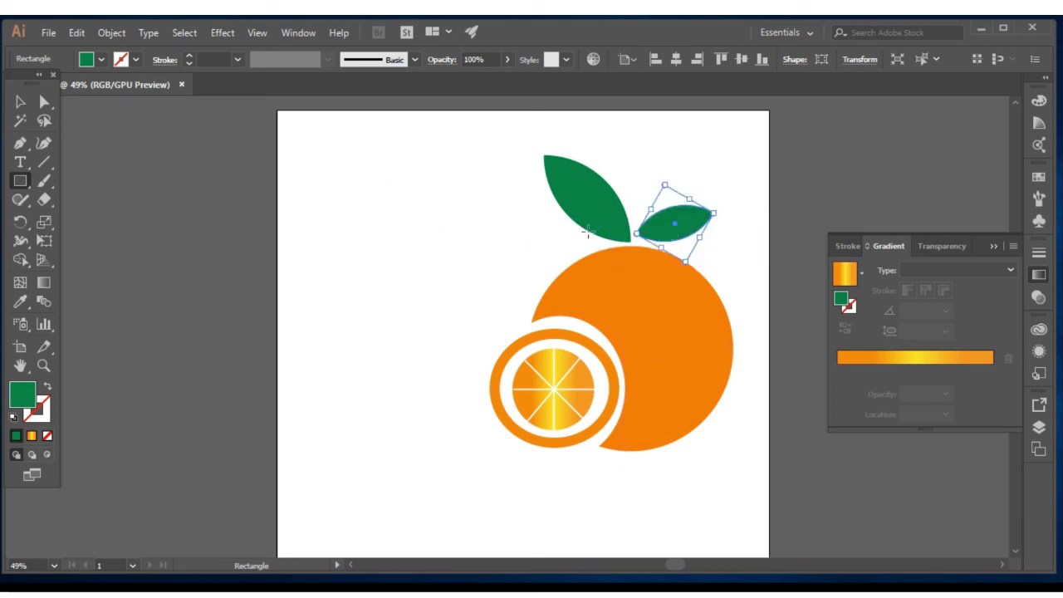
pyautogui.click(129, 207)
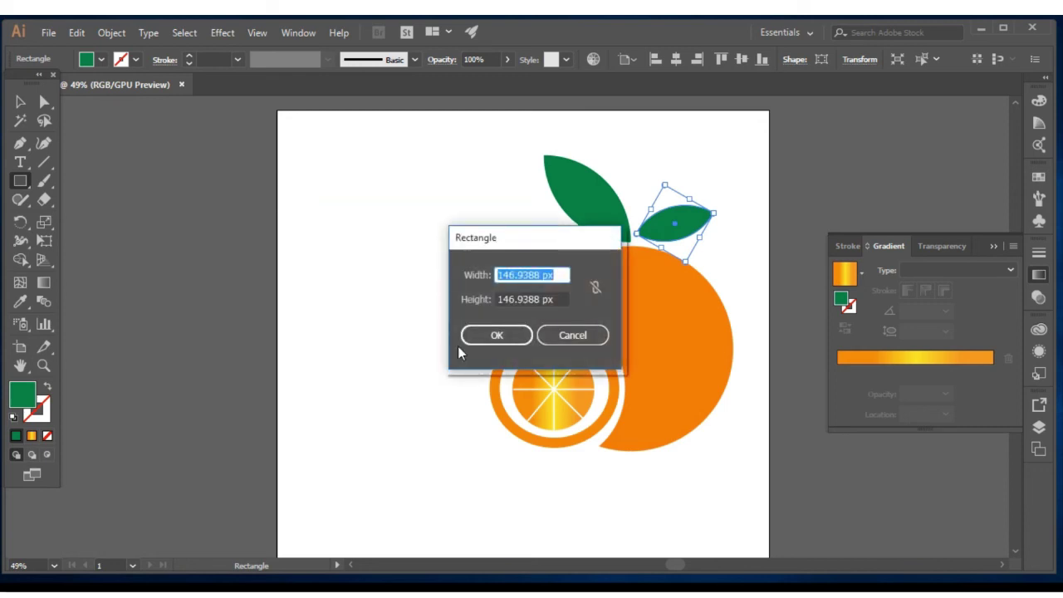
pyautogui.click(560, 339)
# Deselect the small leaf and collapse the Gradient panel to clear the view of the artwork.
pyautogui.click(19, 102)
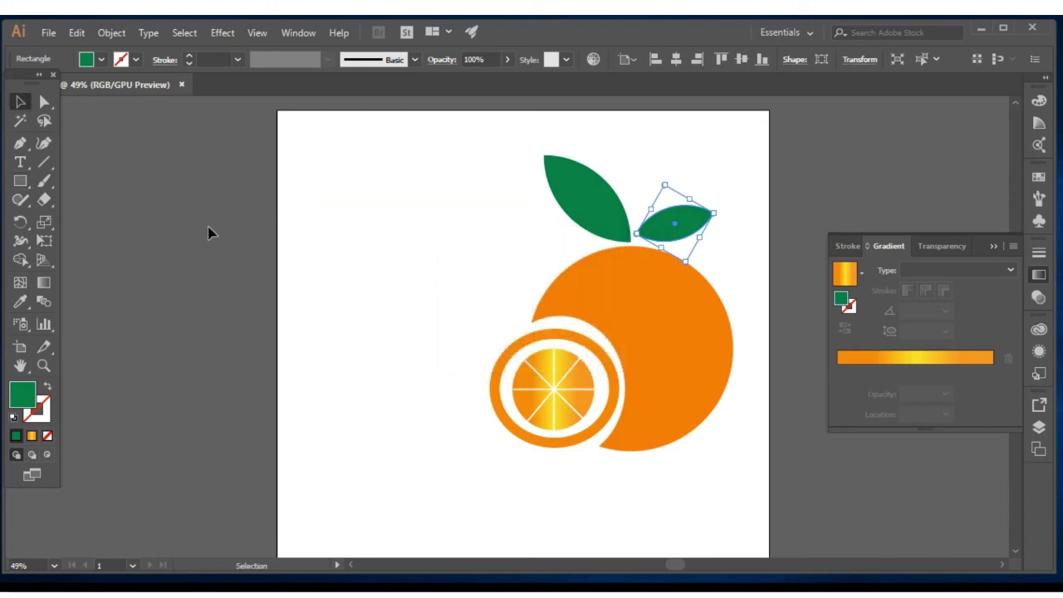
pyautogui.click(225, 241)
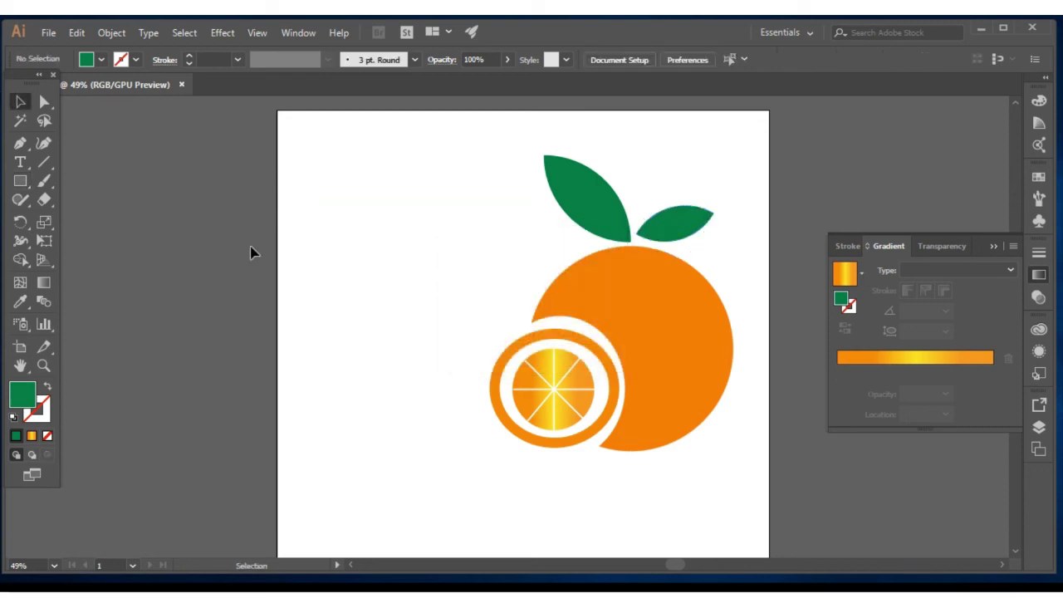
pyautogui.click(990, 247)
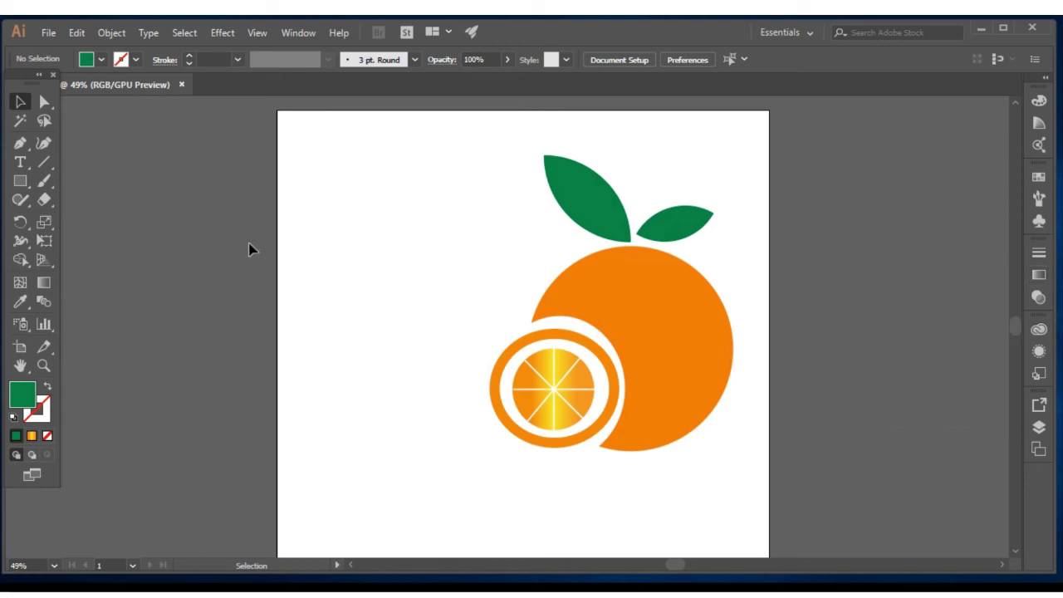